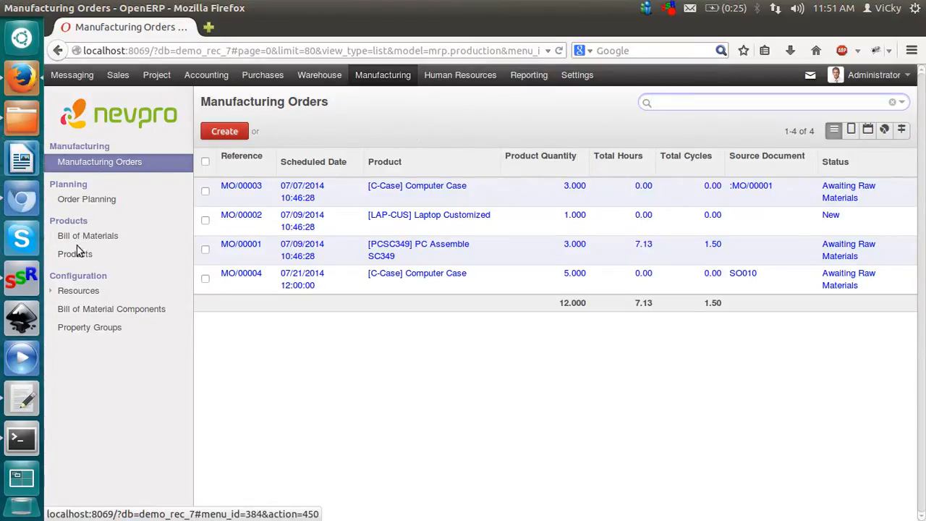
Create a new product named Watch in the manufacturing product list and make it not purchasable
left_click(77, 256)
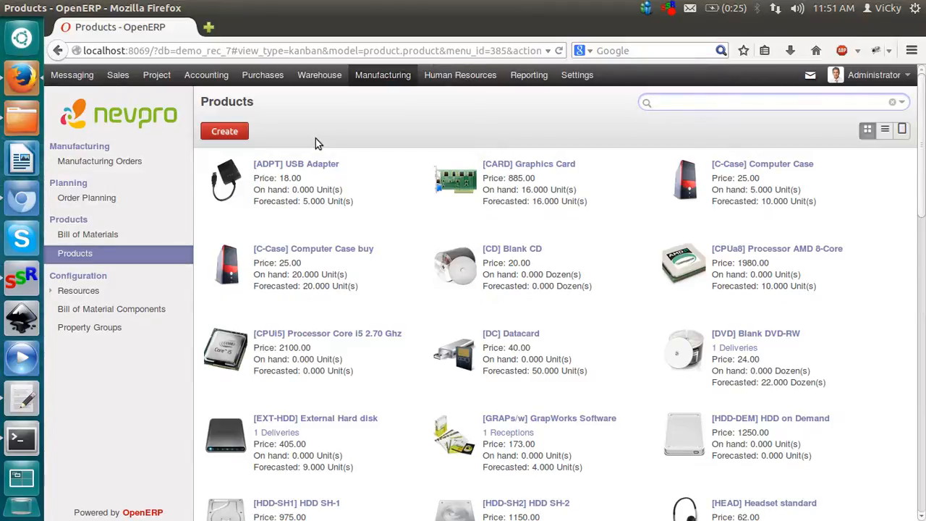
left_click(235, 134)
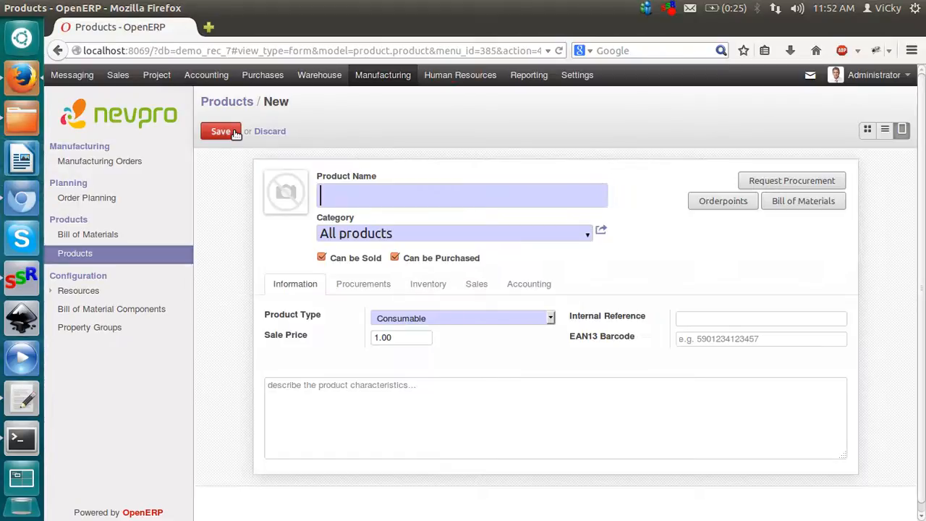
type("Watch")
left_click(395, 259)
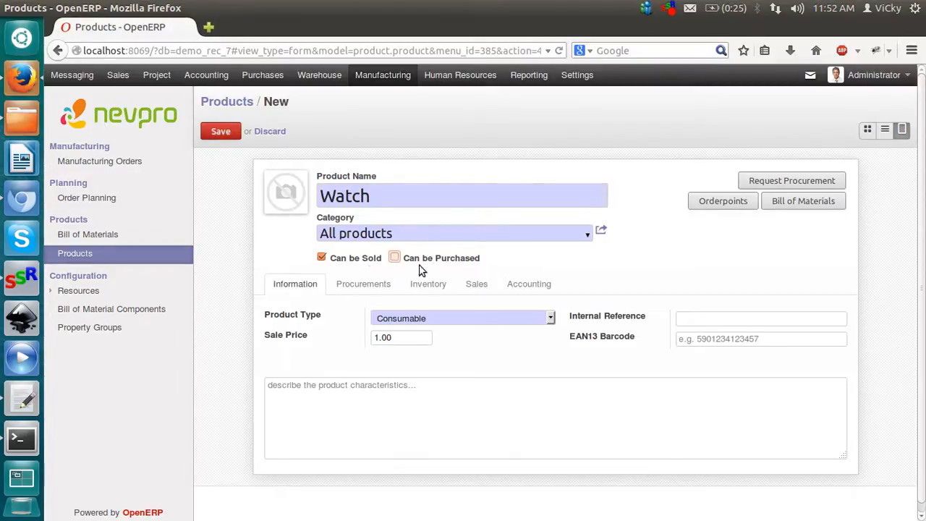
Set the Watch's product type to Stockable Product and its sale price to 10000
left_click(450, 323)
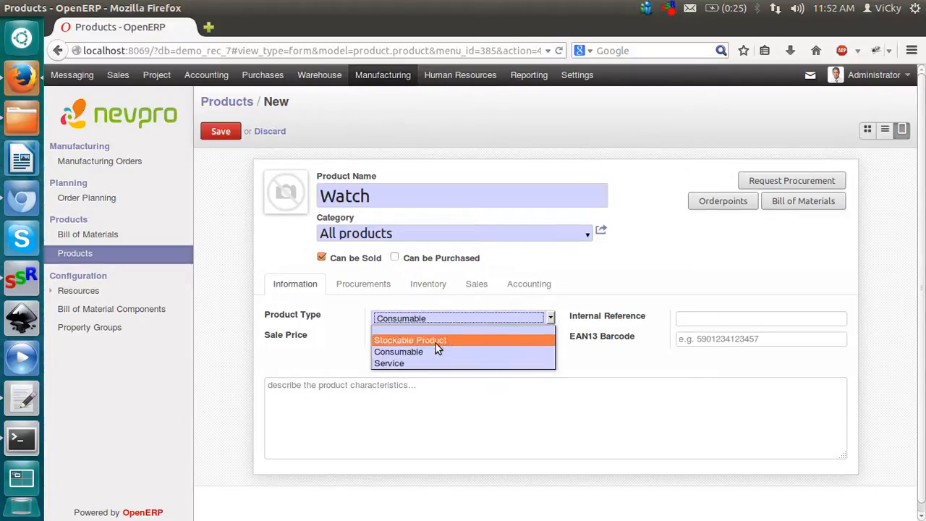
left_click(435, 342)
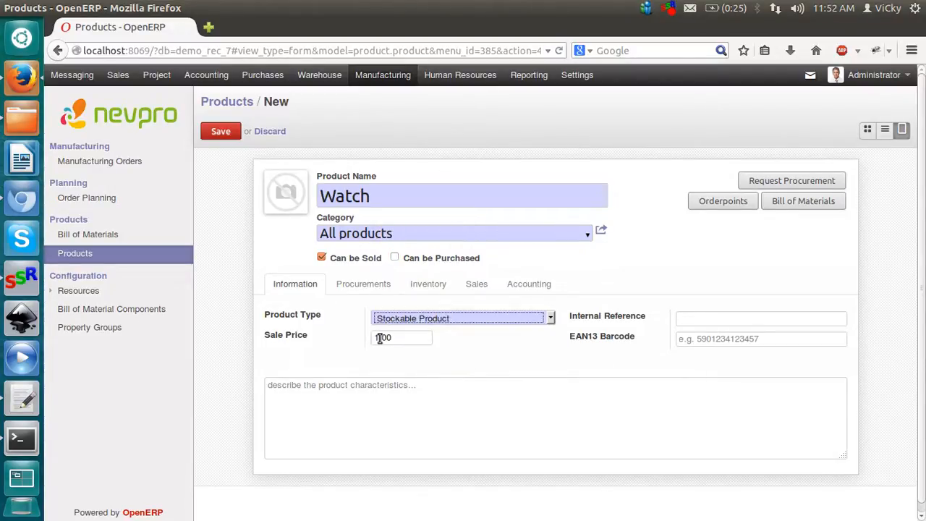
left_click(417, 359)
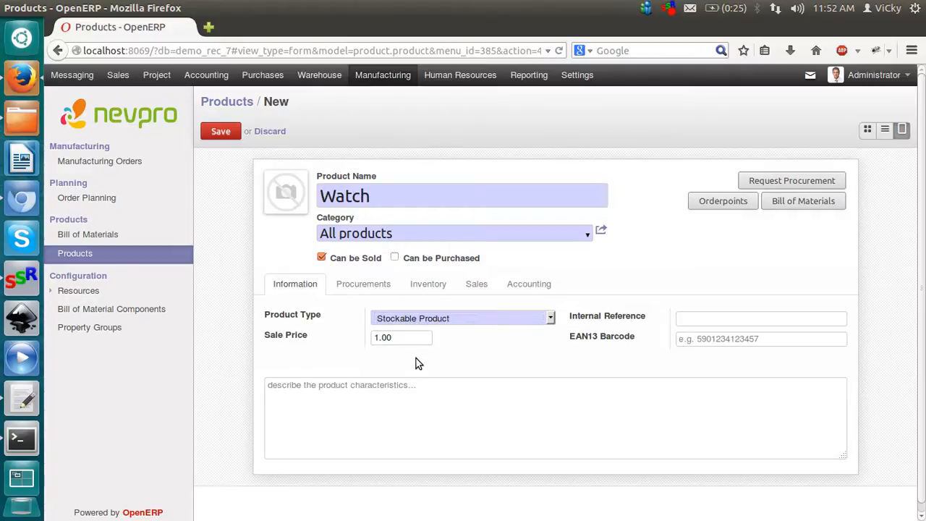
type("0000")
Set the Watch's procurement method to Make to Stock, supply method to Manufacture and cost price to 8000
left_click(363, 288)
left_click(405, 319)
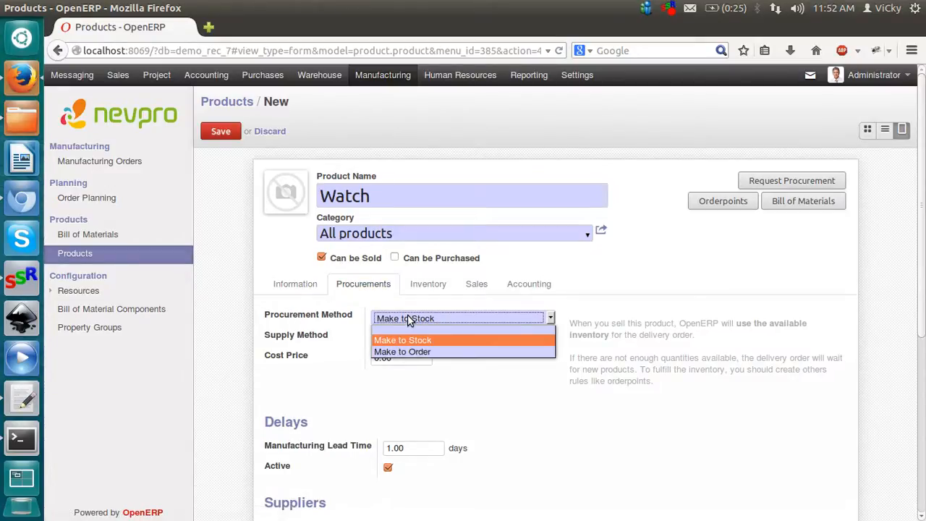
left_click(408, 320)
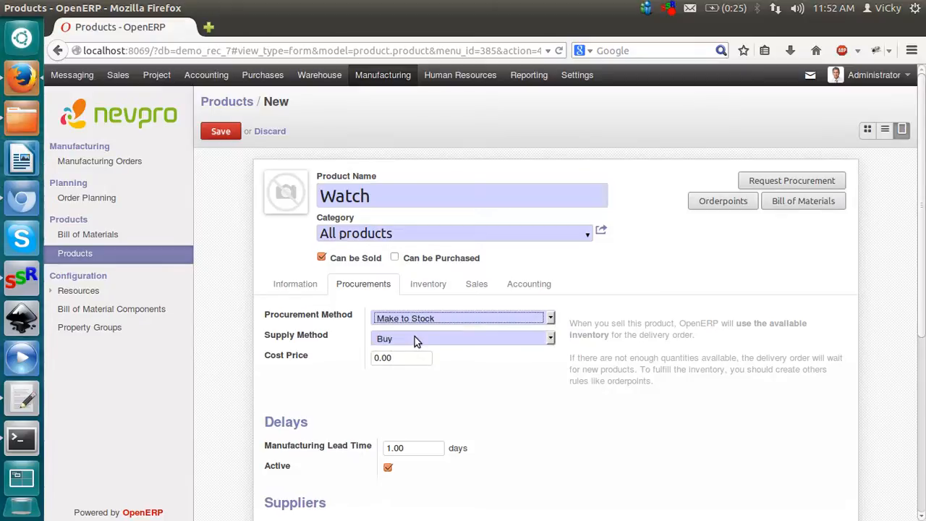
left_click(414, 337)
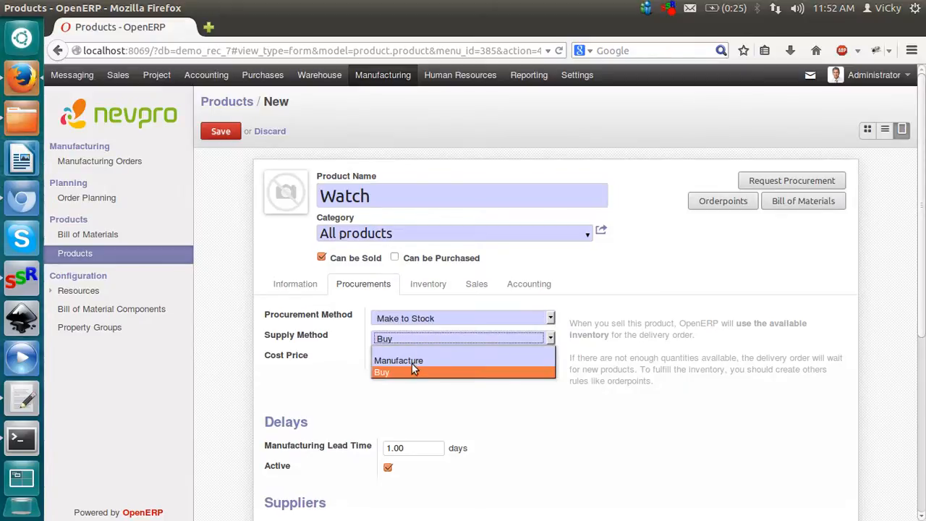
left_click(410, 361)
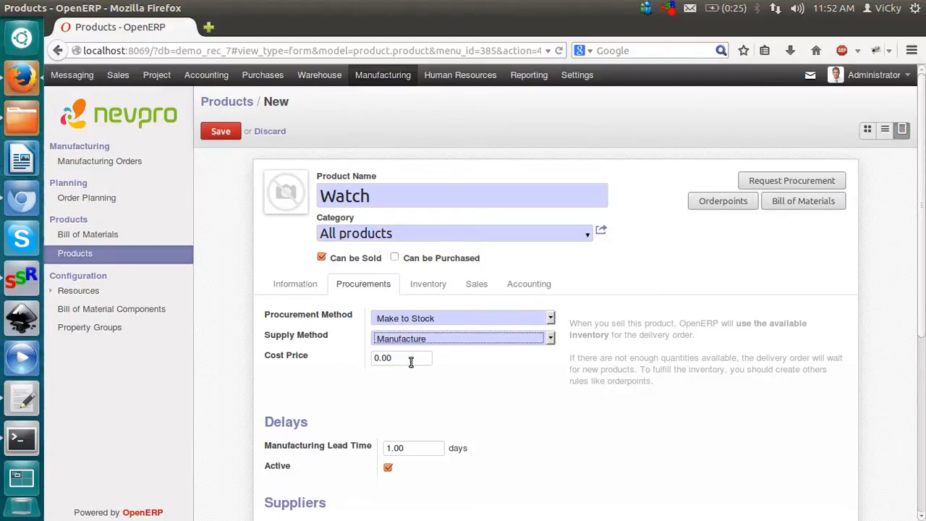
left_click(375, 357)
type("800")
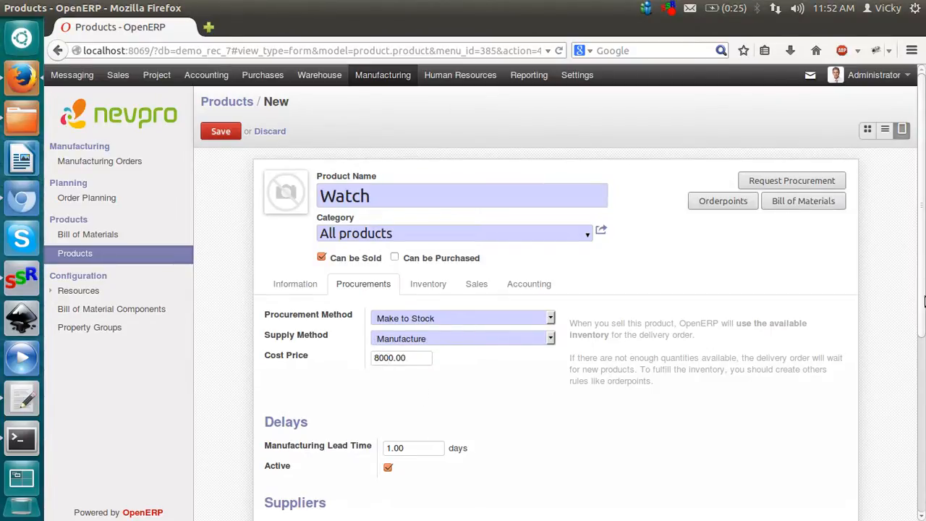
Set the Watch's manufacturing lead time to 7 days and save the product
scroll(923, 301, "down", 2)
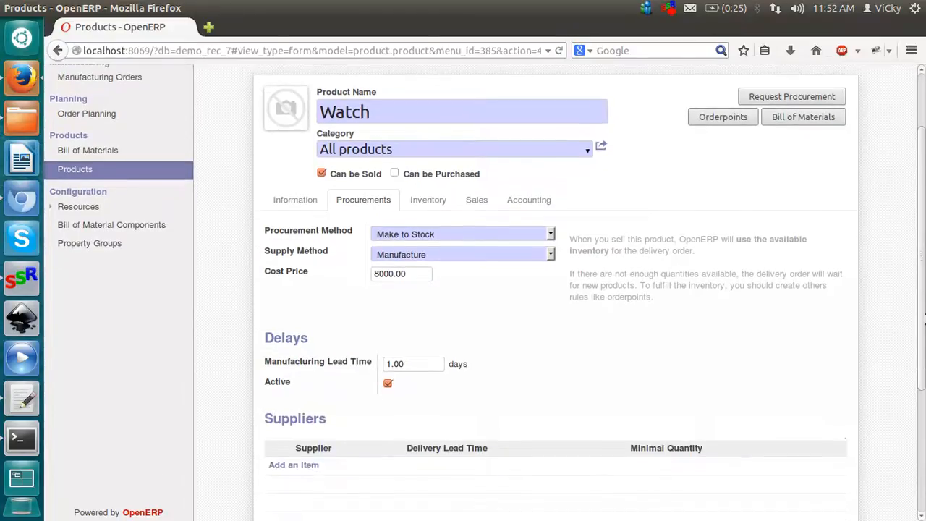
left_click(393, 364)
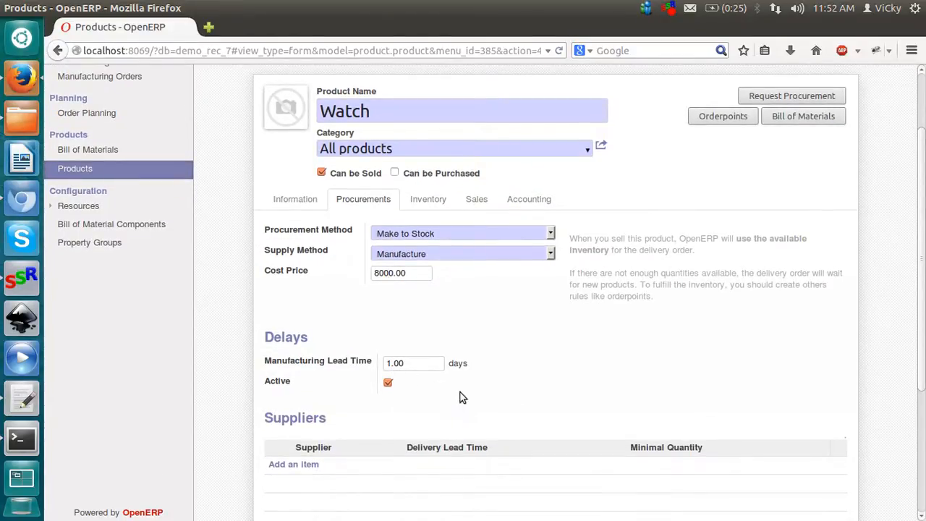
key("BackSpace")
type("7")
scroll(917, 284, "up", 3)
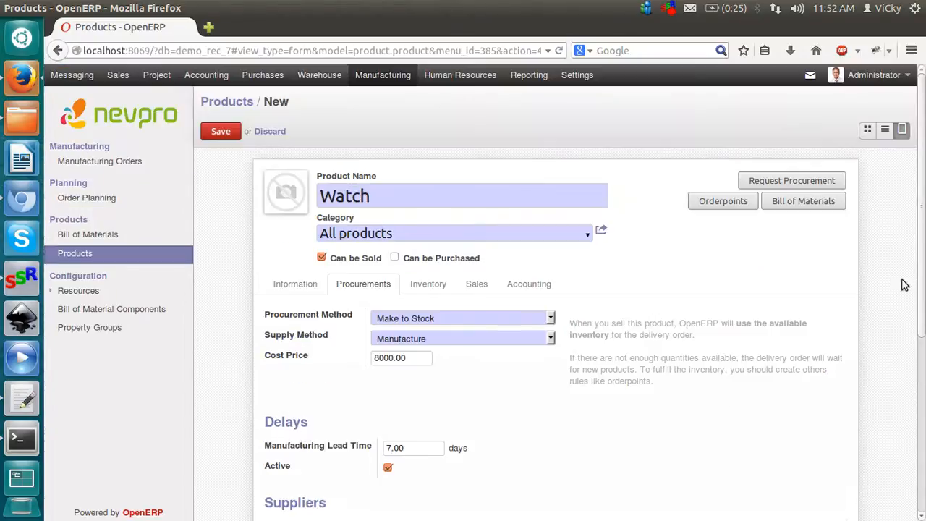
left_click(218, 134)
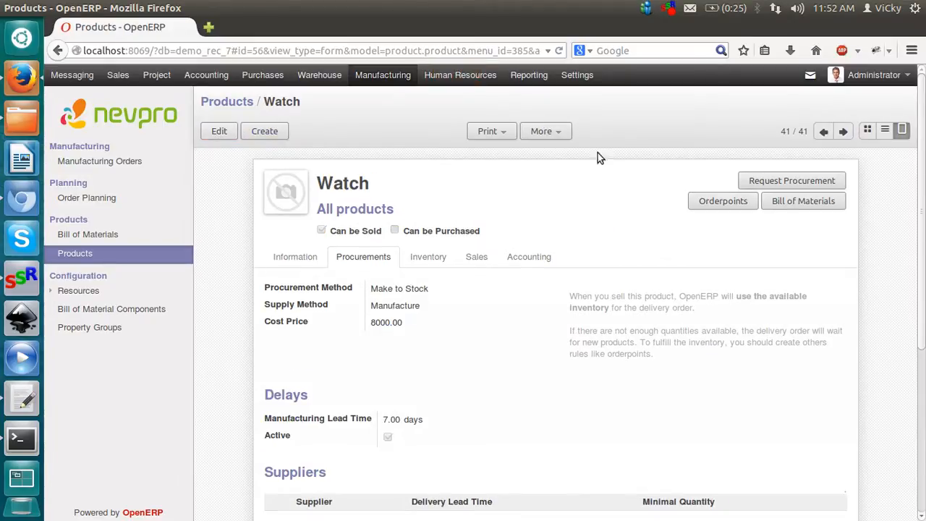
Duplicate the Watch product and name the copy Watch body
left_click(554, 133)
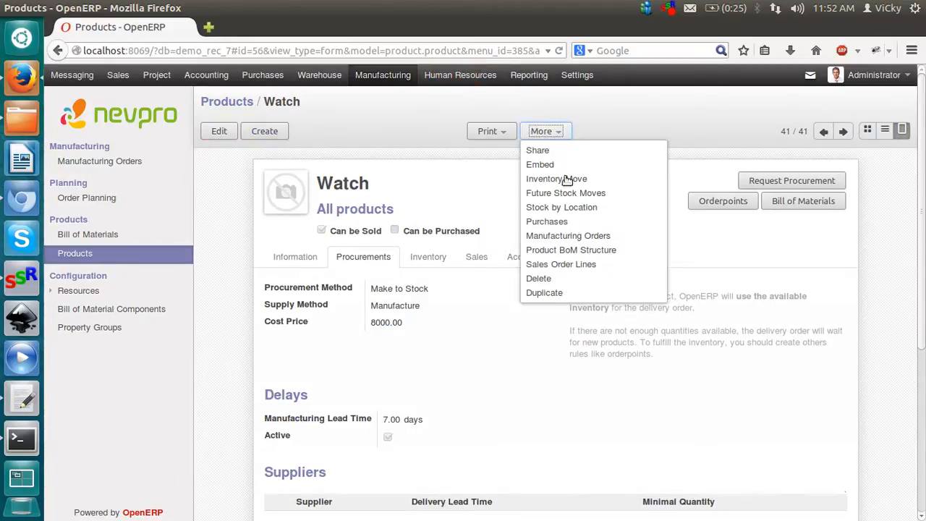
left_click(563, 294)
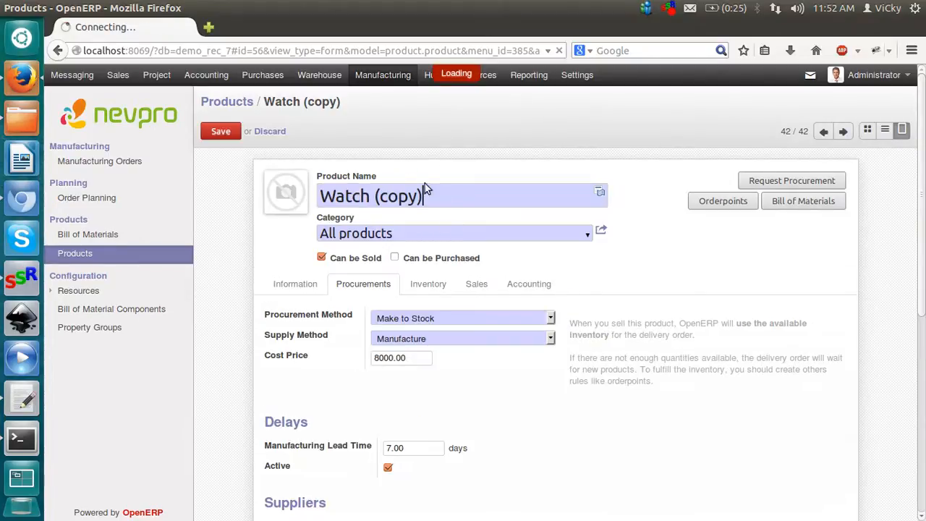
key("BackSpace")
key("BackSpace")
key("BackSpace")
key("BackSpace")
key("BackSpace")
key("BackSpace")
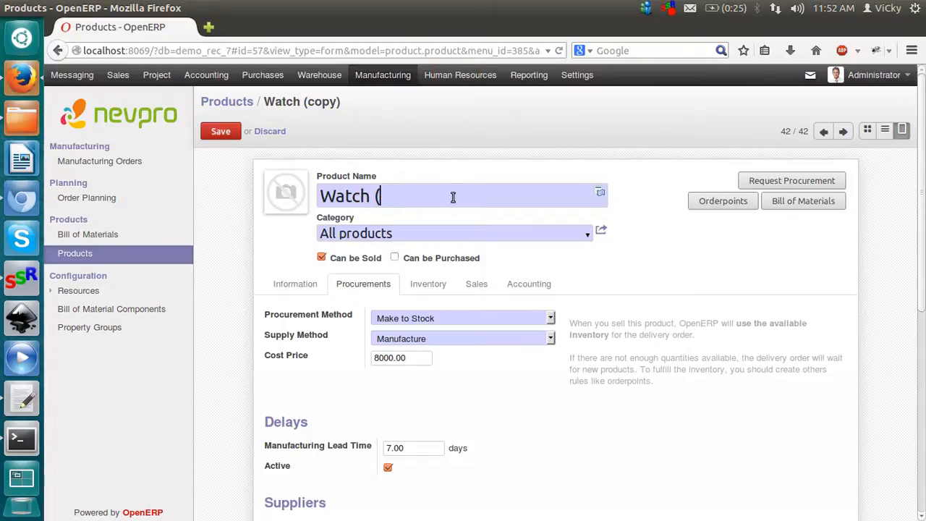
type("body")
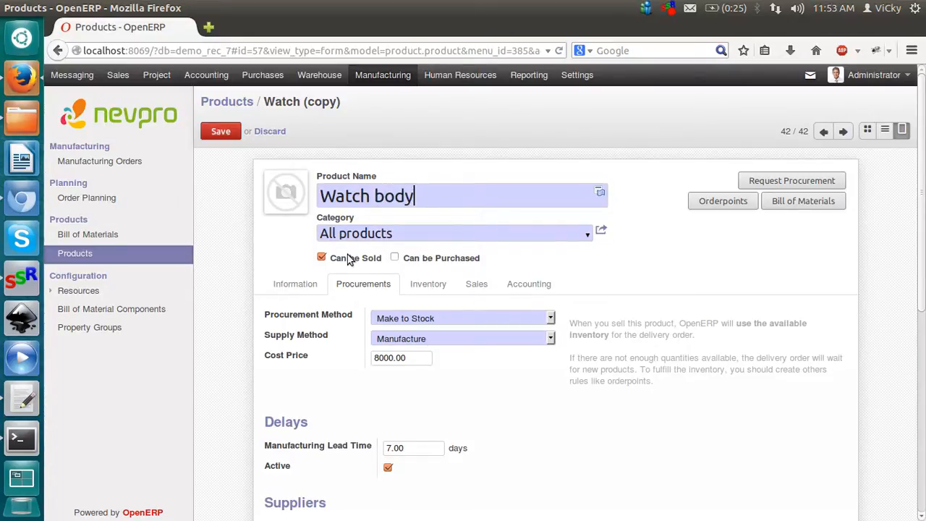
Make Watch body purchasable but not sellable, and clear its sale price
left_click(321, 258)
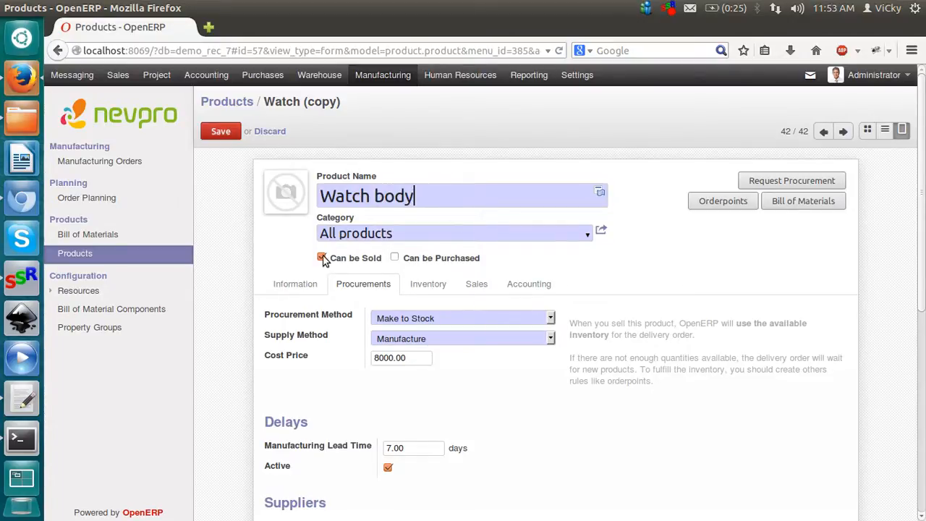
left_click(394, 259)
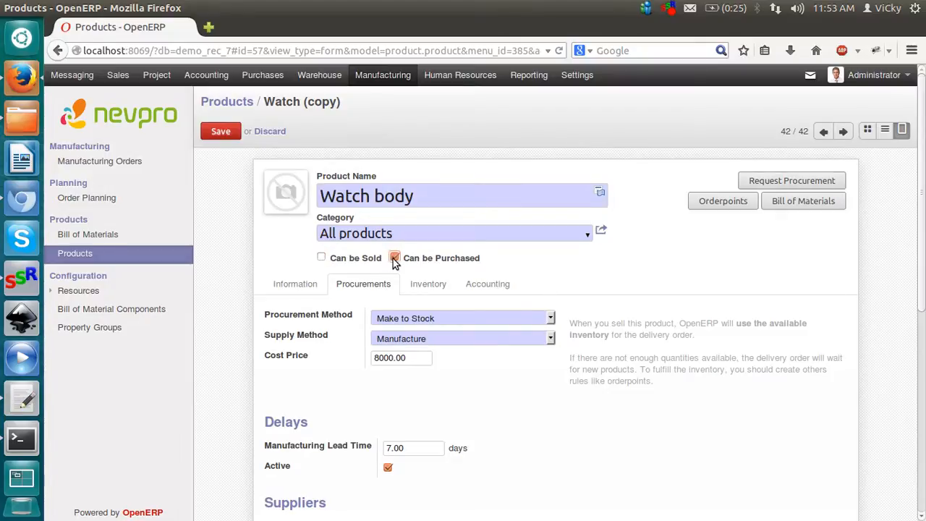
left_click(296, 285)
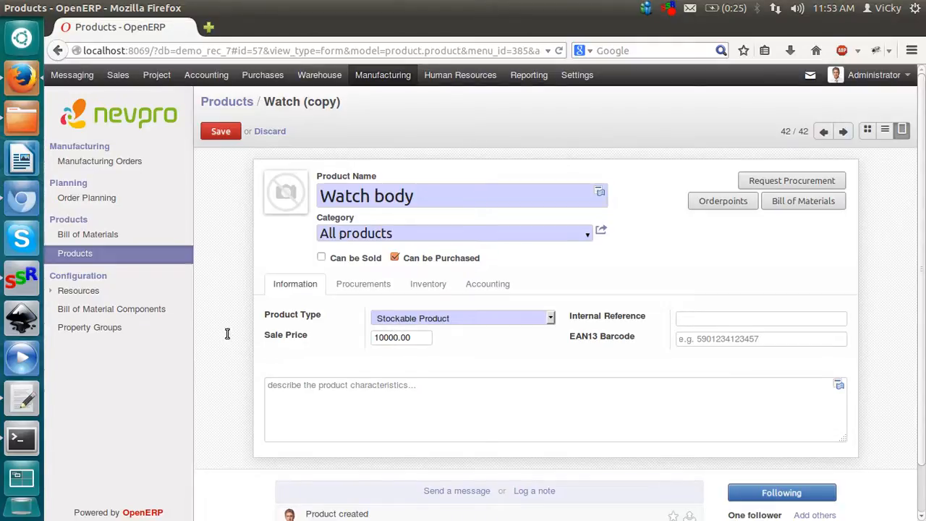
key("shift+Home")
key("BackSpace")
Set Watch body's supply method to Buy, cost price to 2000 and manufacturing lead time to 0 days, and save it
left_click(360, 287)
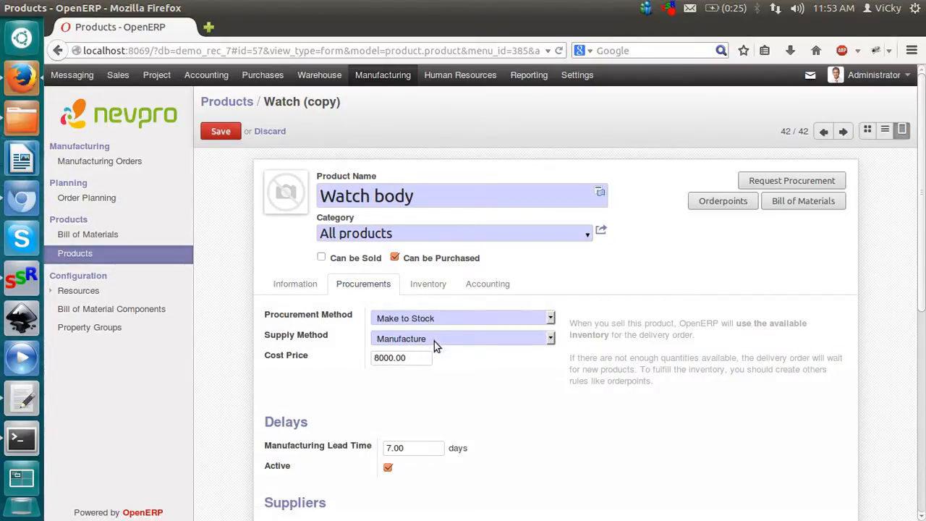
left_click(434, 341)
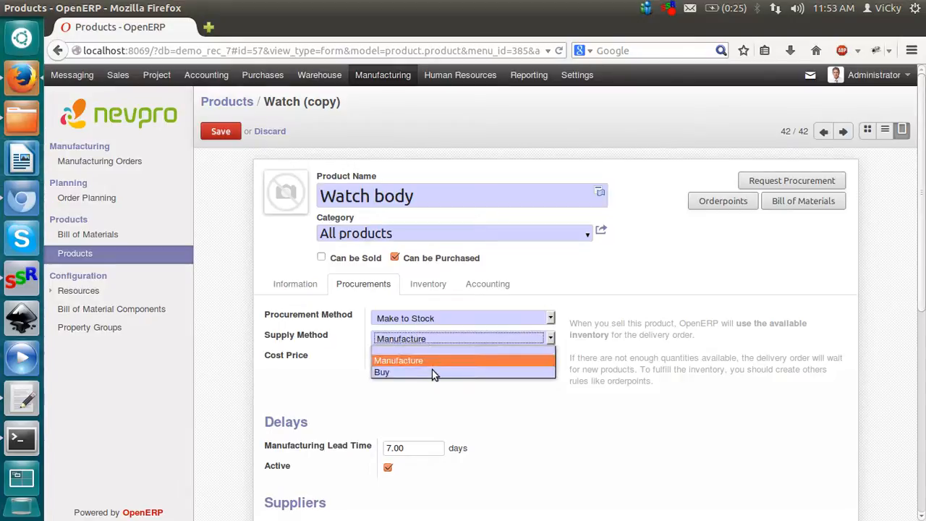
left_click(431, 371)
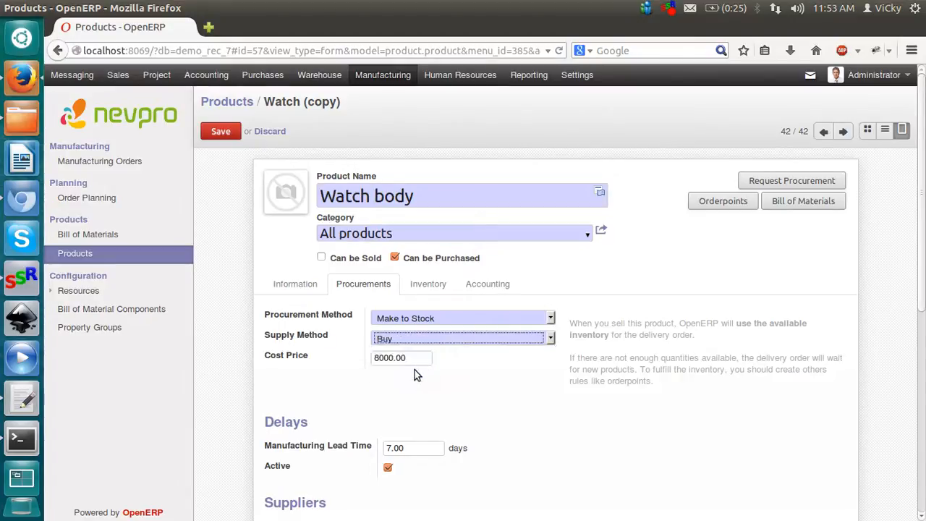
left_click(357, 357)
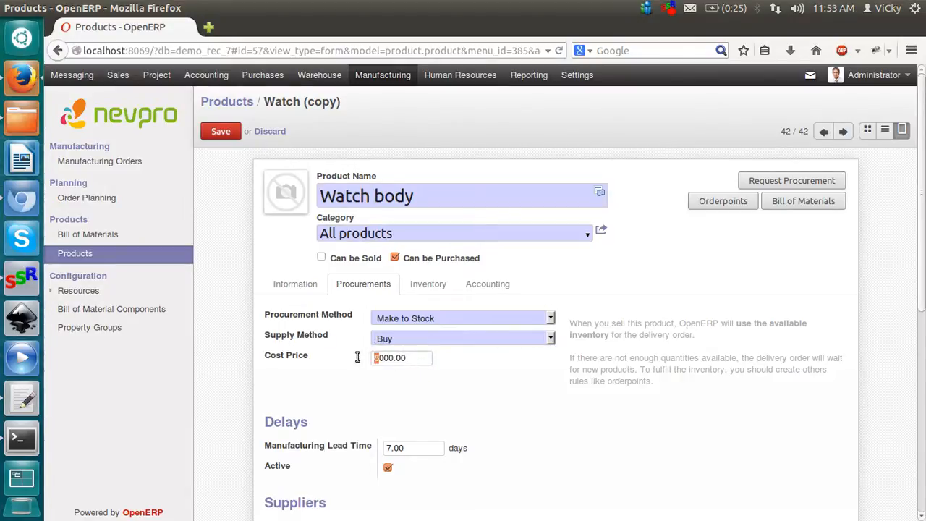
type("2")
left_click(222, 131)
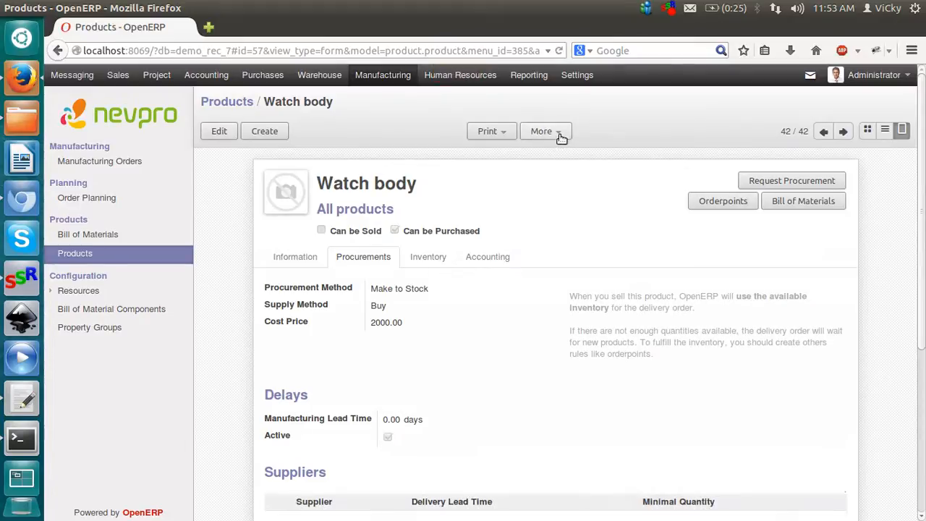
Duplicate the Watch body product and name the copy Hands
left_click(560, 135)
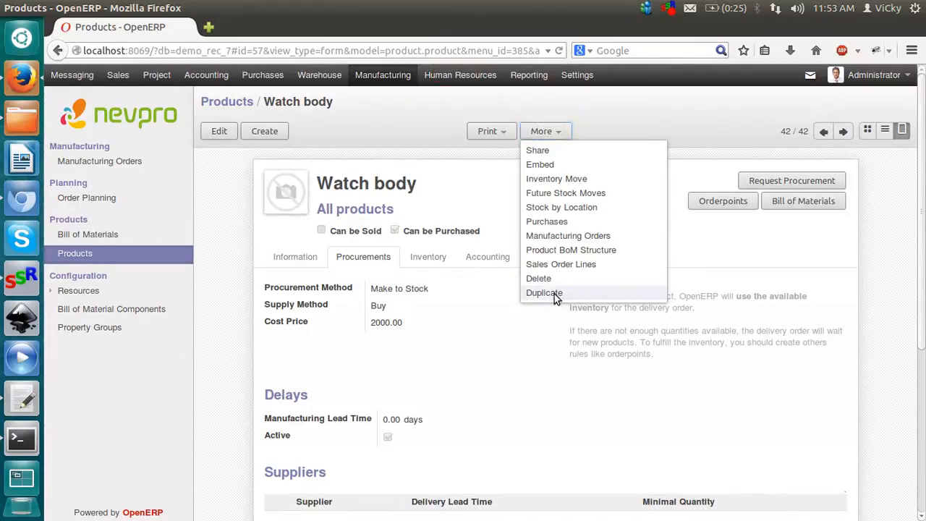
left_click(554, 294)
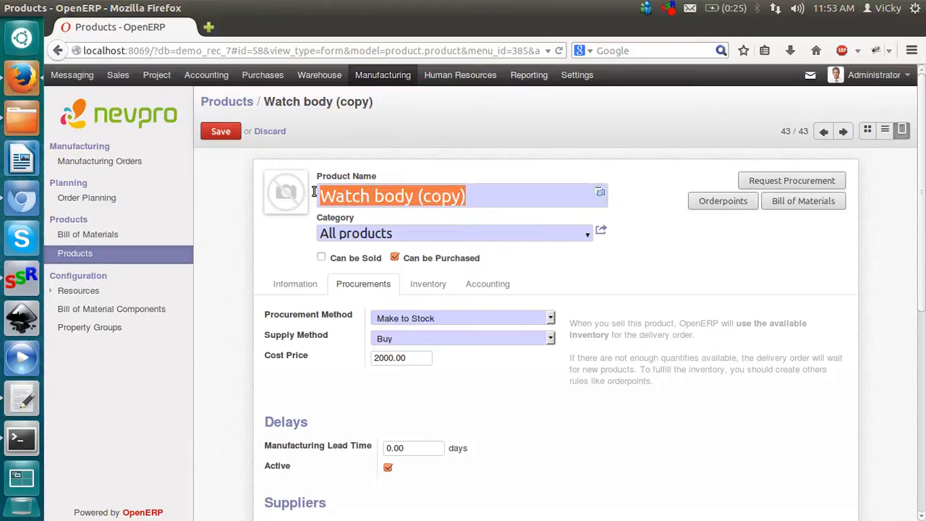
type("Hands")
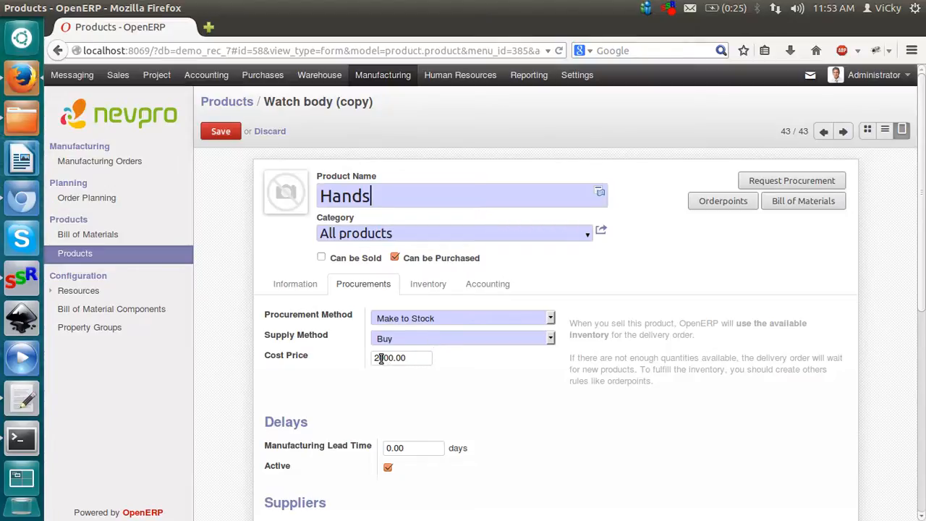
Set the Hands product's cost price to 1000, check its general information, and save it
left_click(417, 368)
left_click(286, 285)
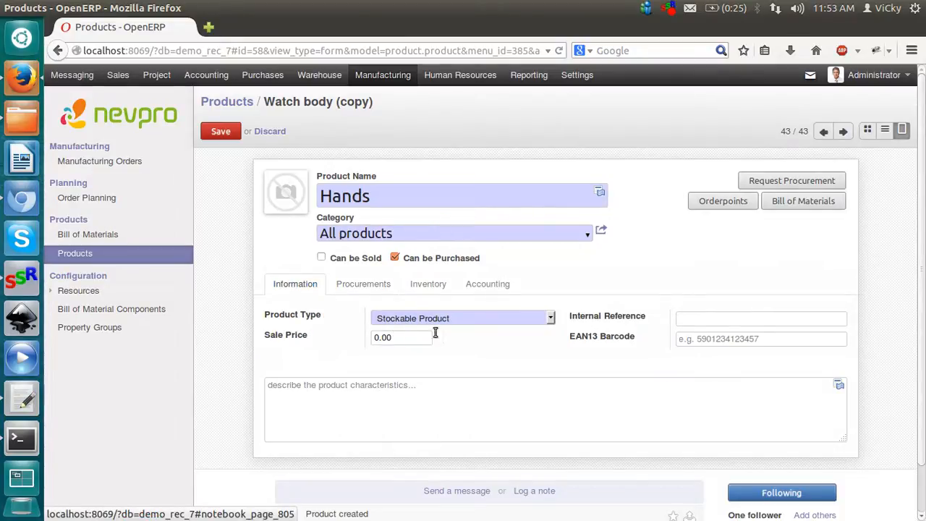
left_click(343, 284)
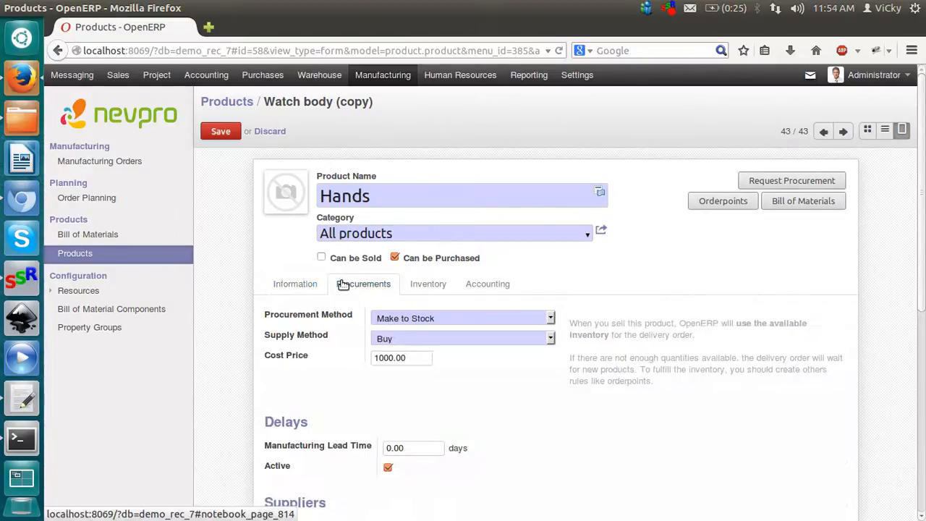
left_click(222, 135)
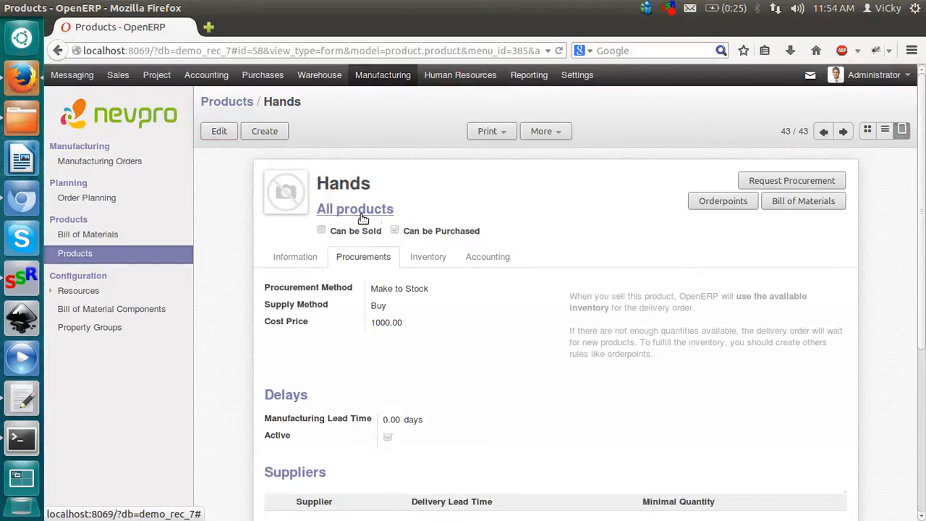
Duplicate the Hands product and name the copy watch Band
left_click(562, 132)
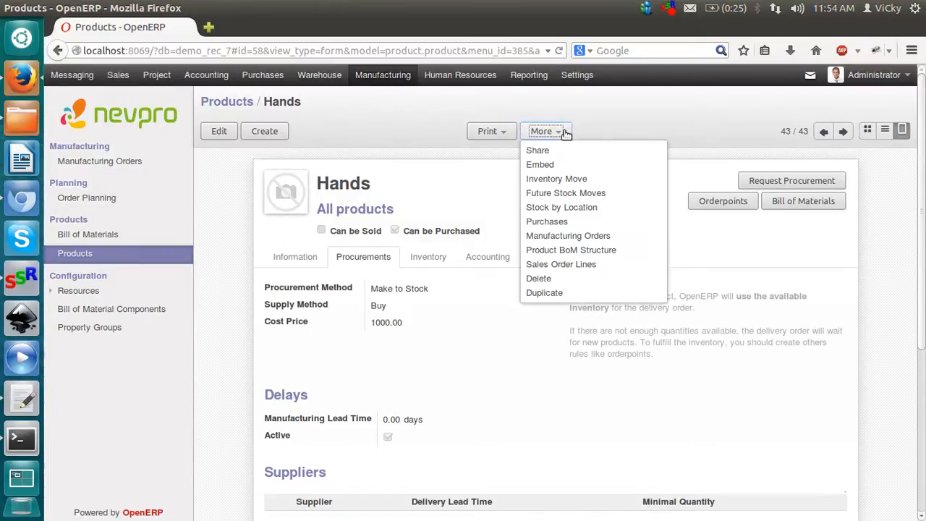
left_click(565, 294)
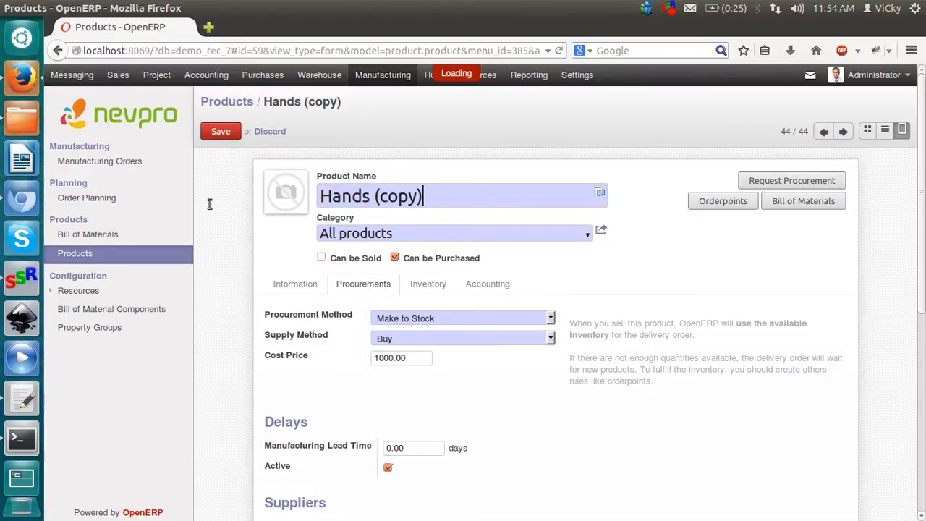
key("ctrl+a")
type("watch B")
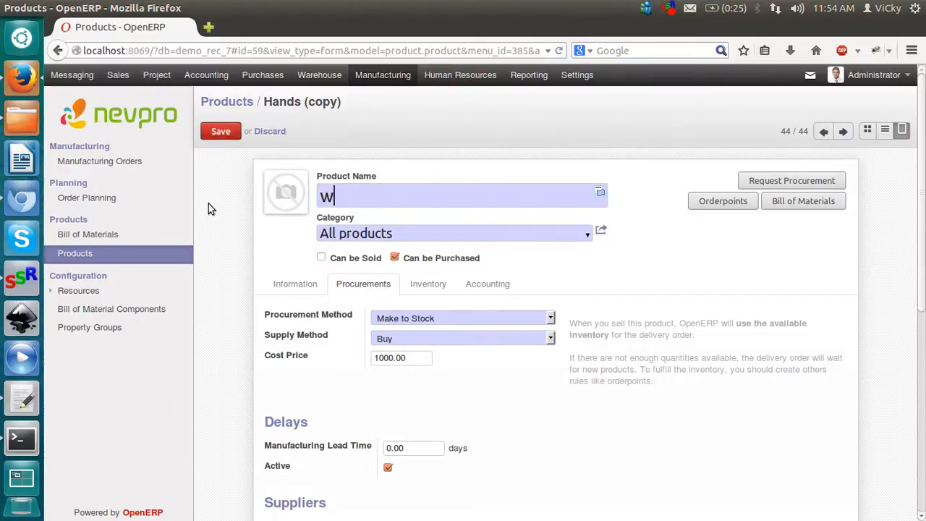
type("and")
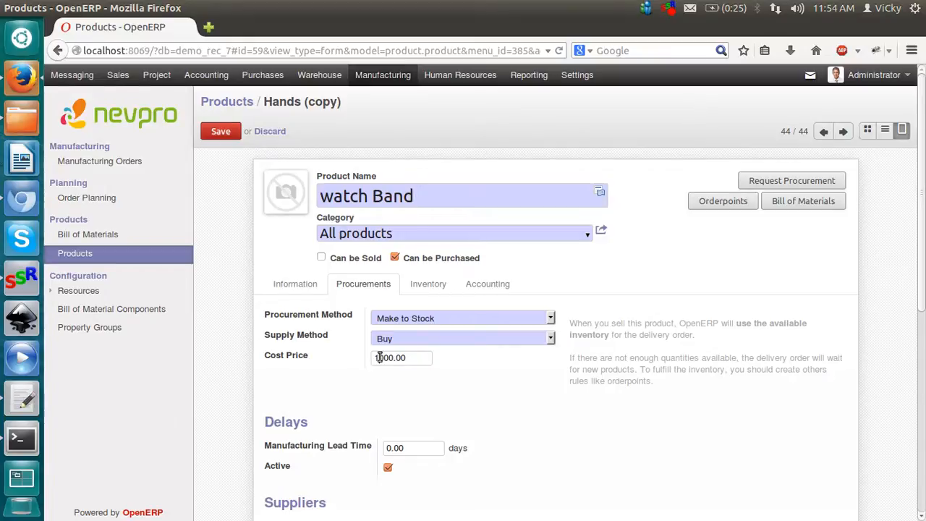
Set watch Band's cost price to 5000, check its general information, and save the product
key("BackSpace")
type("5")
left_click(293, 284)
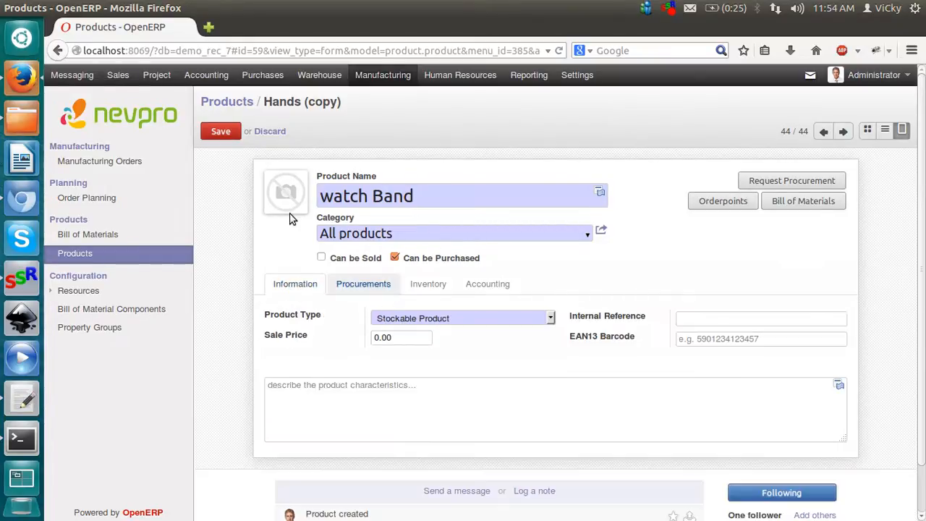
mouse_move(281, 198)
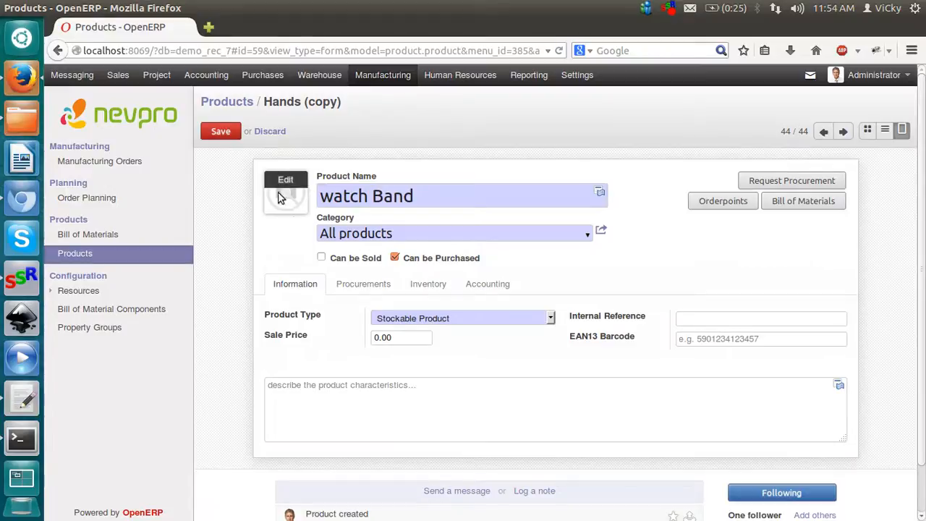
left_click(227, 131)
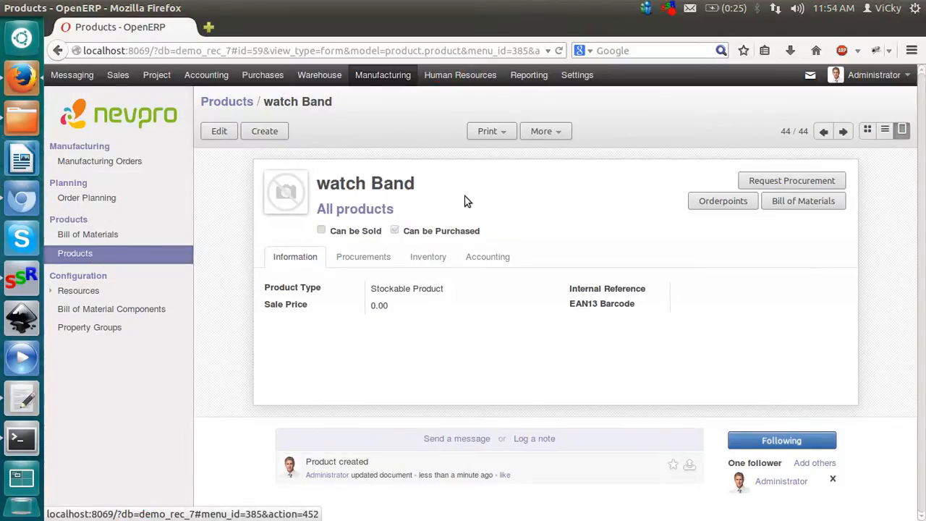
Search the product list for watch, clear the search, and view the manufacturing orders list
left_click(84, 260)
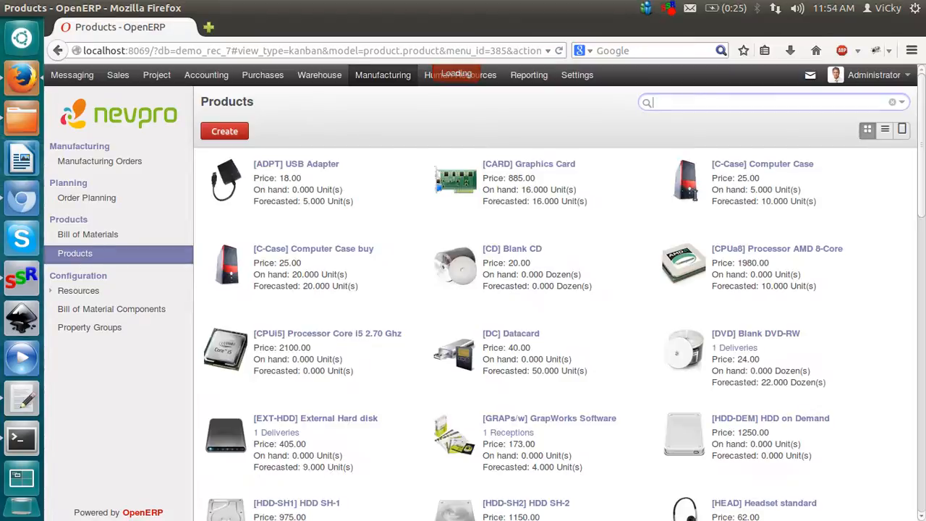
type("wa")
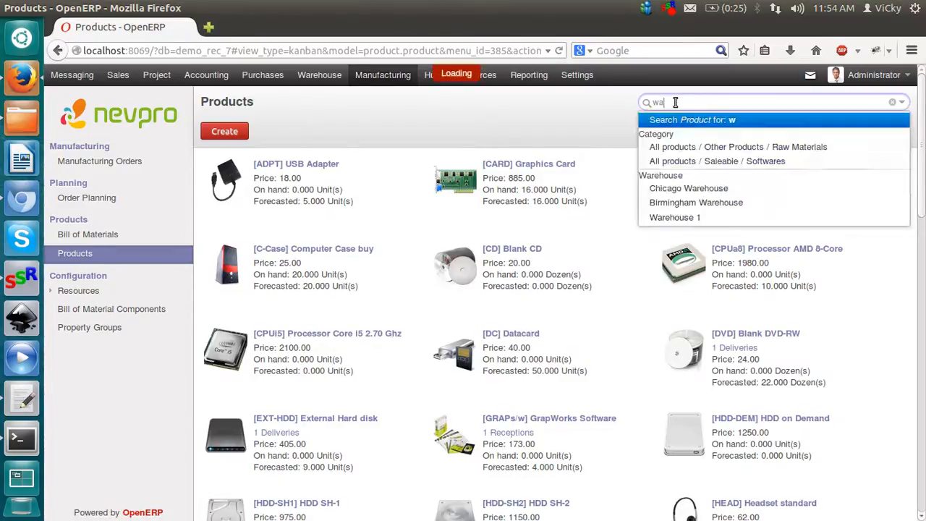
type("tch")
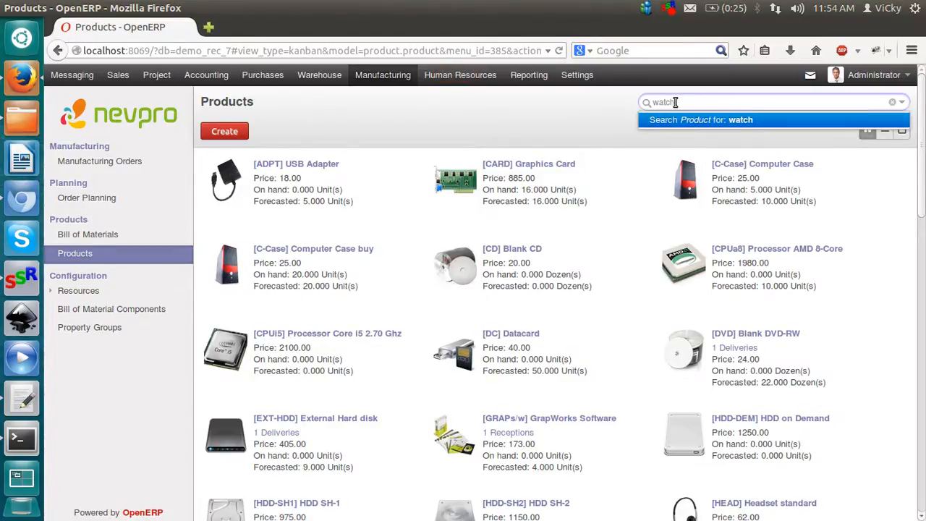
key("Return")
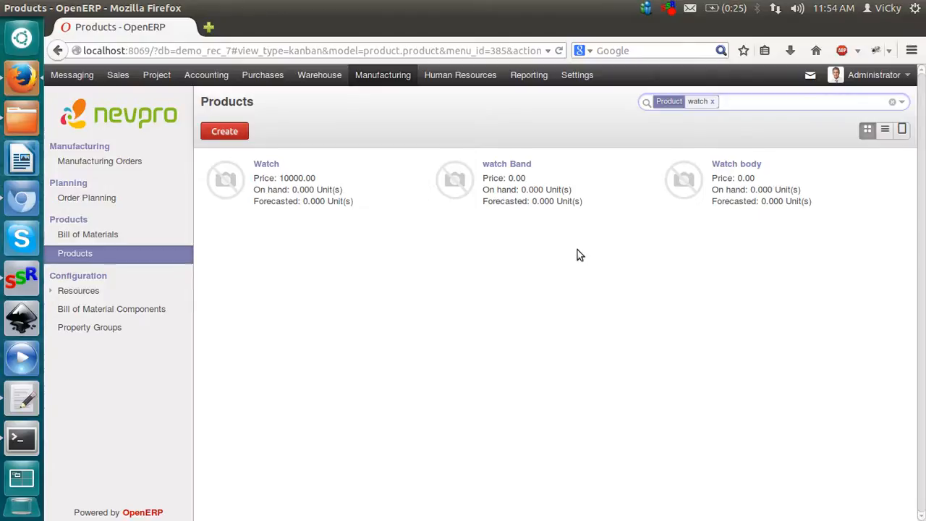
left_click(711, 101)
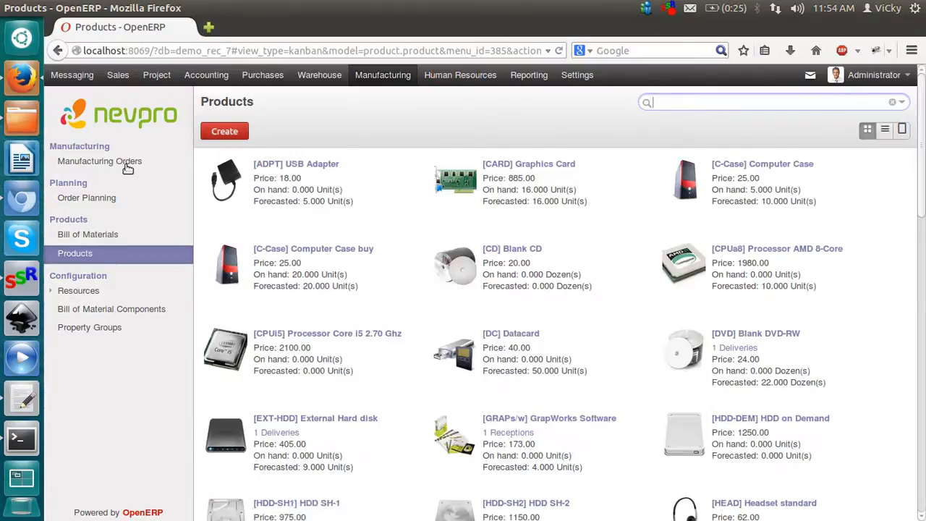
left_click(128, 168)
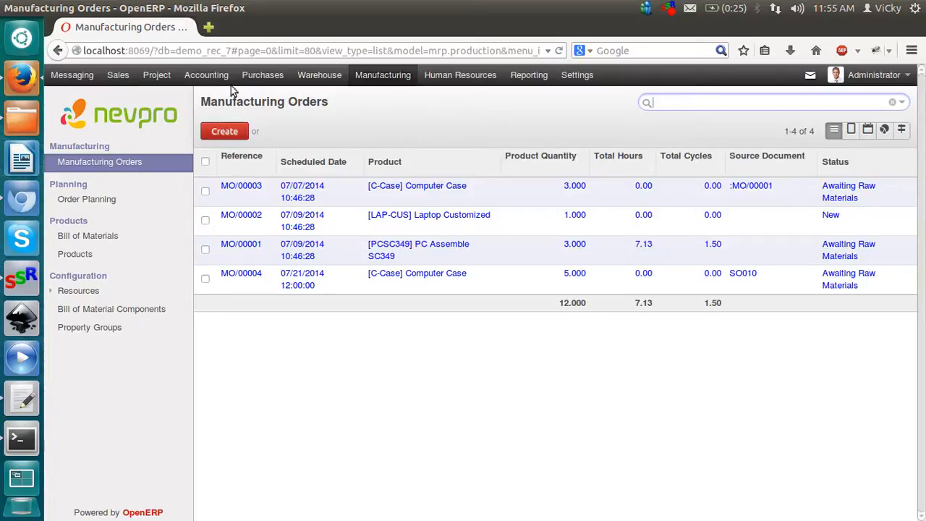
Create a new purchase order in Purchases with China Export as the supplier
left_click(250, 77)
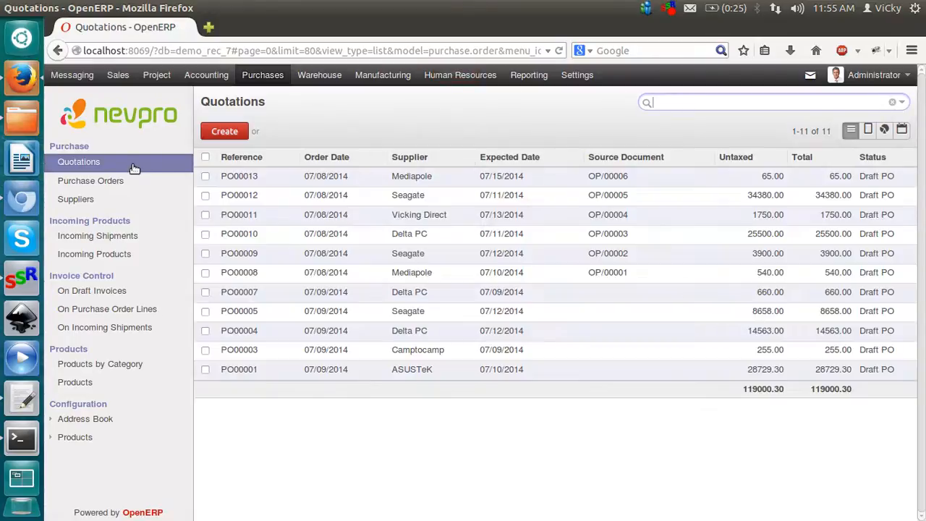
left_click(124, 182)
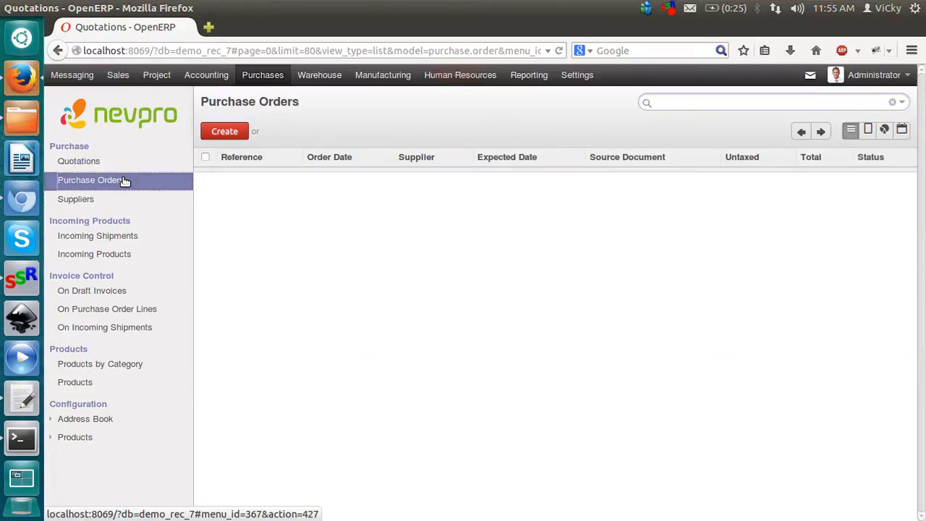
left_click(228, 131)
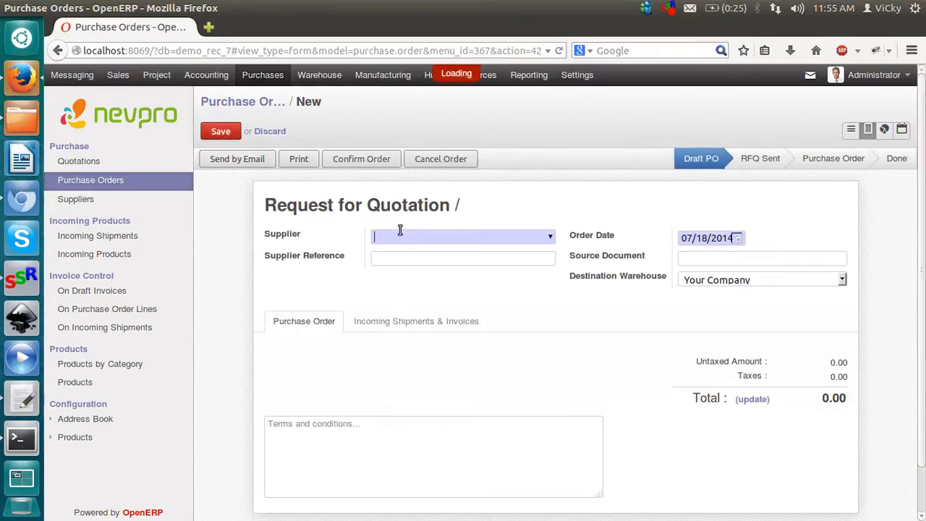
type("s")
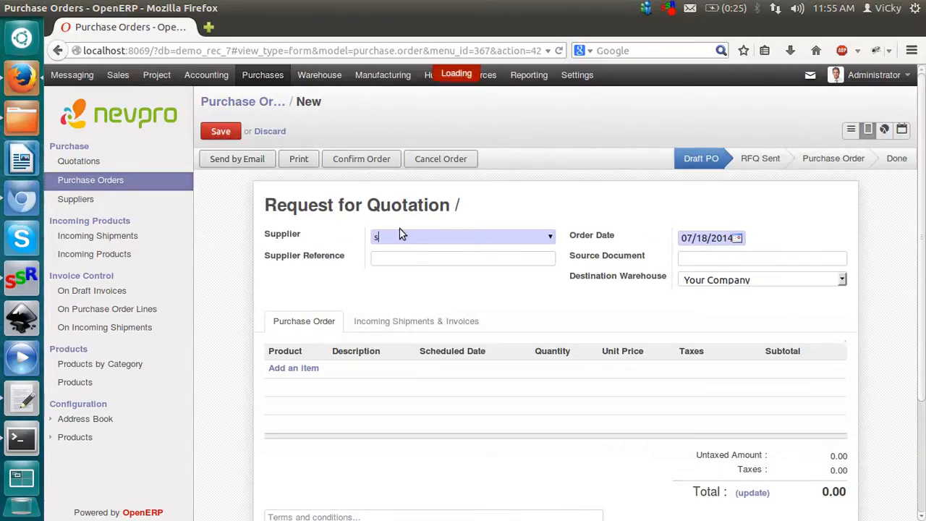
type("al")
key("Down")
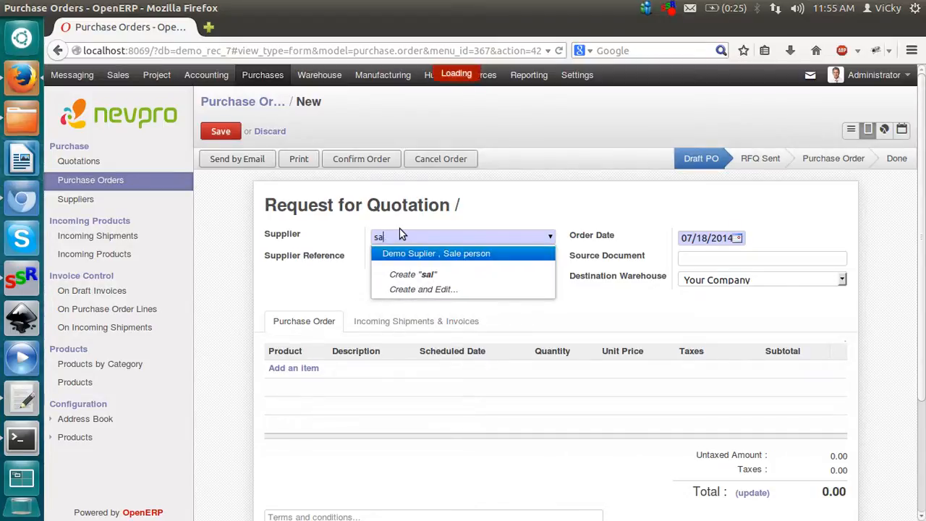
key("BackSpace")
key("BackSpace")
key("Down")
key("Down")
key("Down")
key("Down")
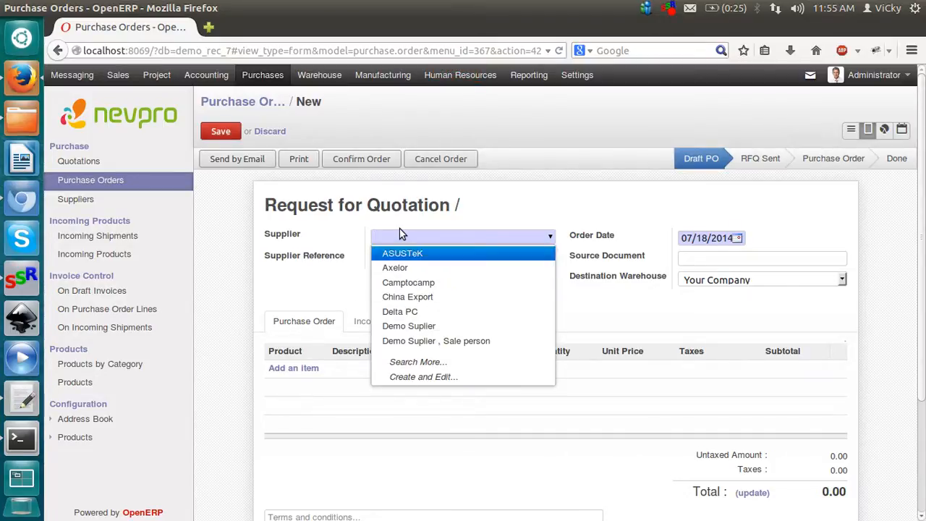
key("Return")
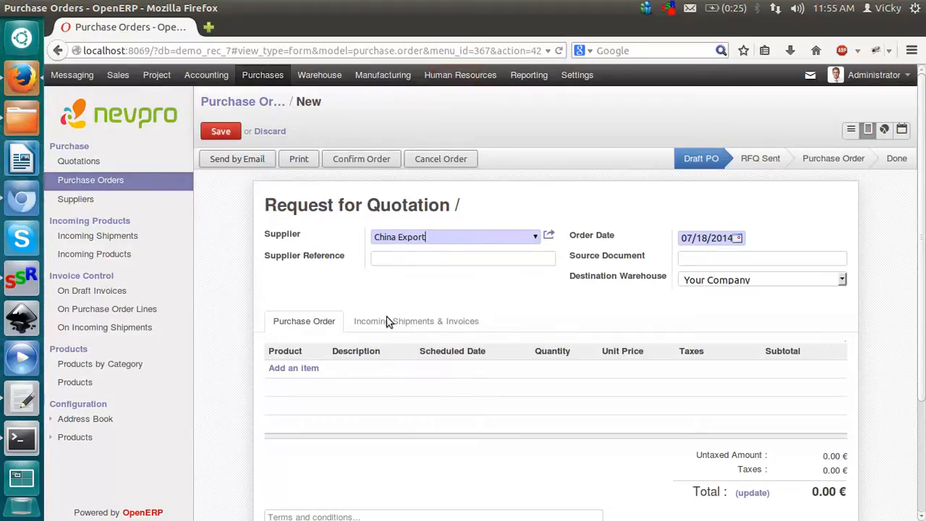
Add an order line for Watch body with a quantity of 10
left_click(294, 369)
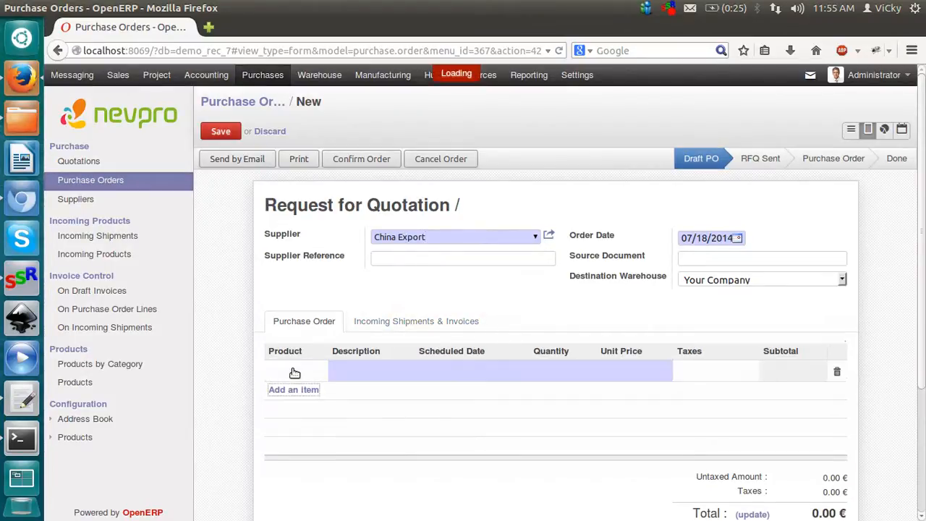
type("watch")
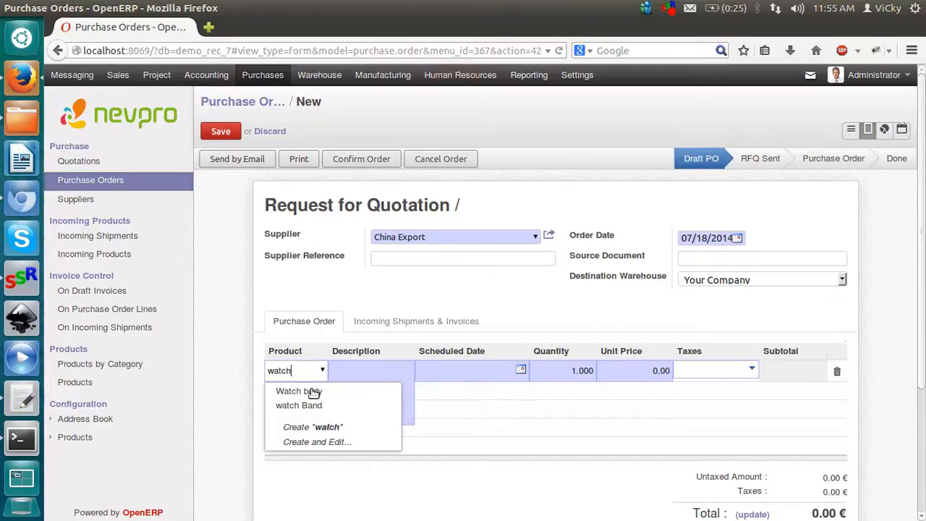
left_click(311, 391)
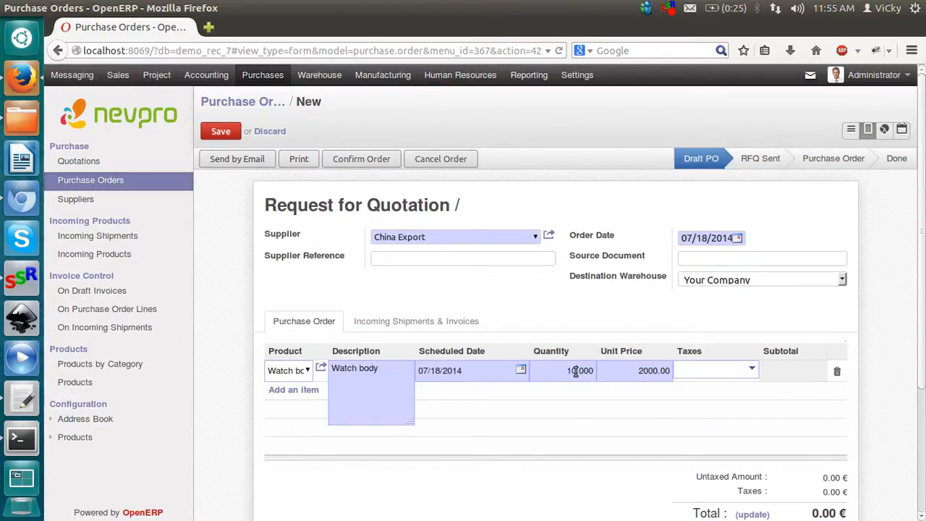
Add a second order line for watch Band with a quantity of 10
left_click(294, 391)
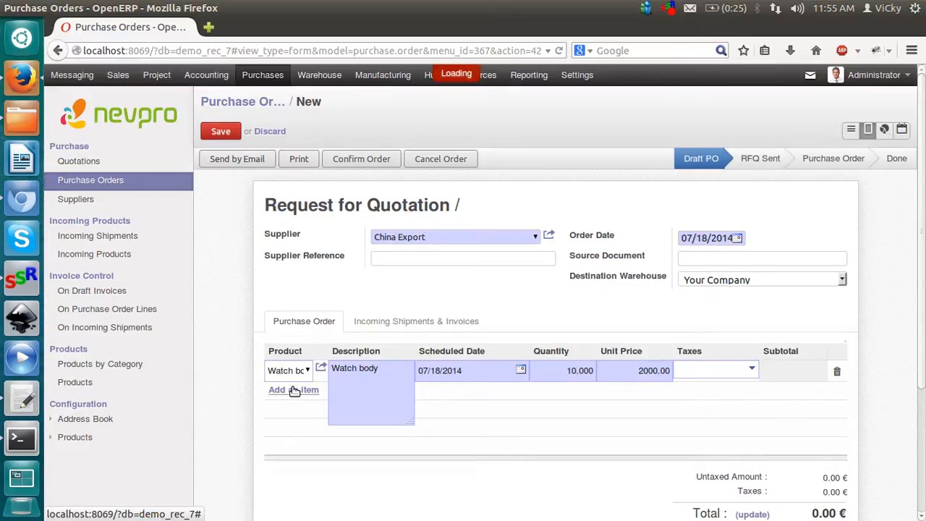
type("wa")
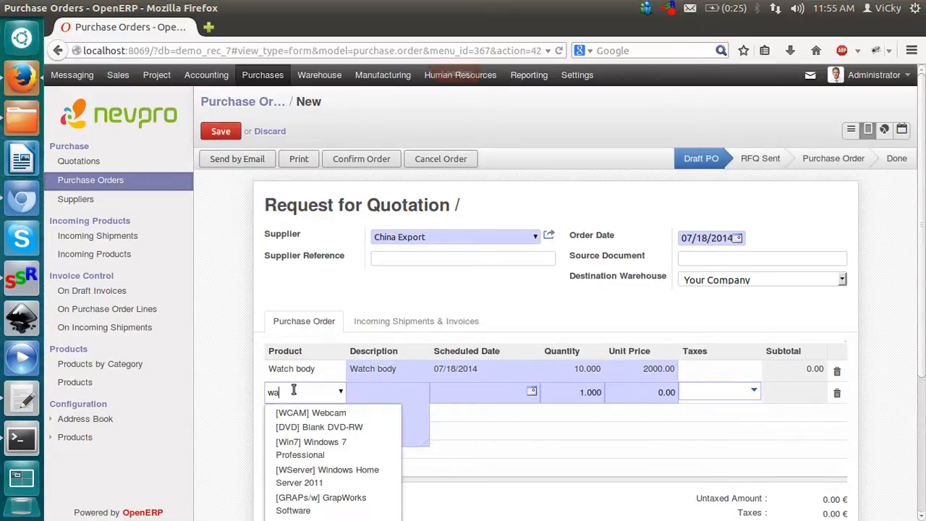
type("tch")
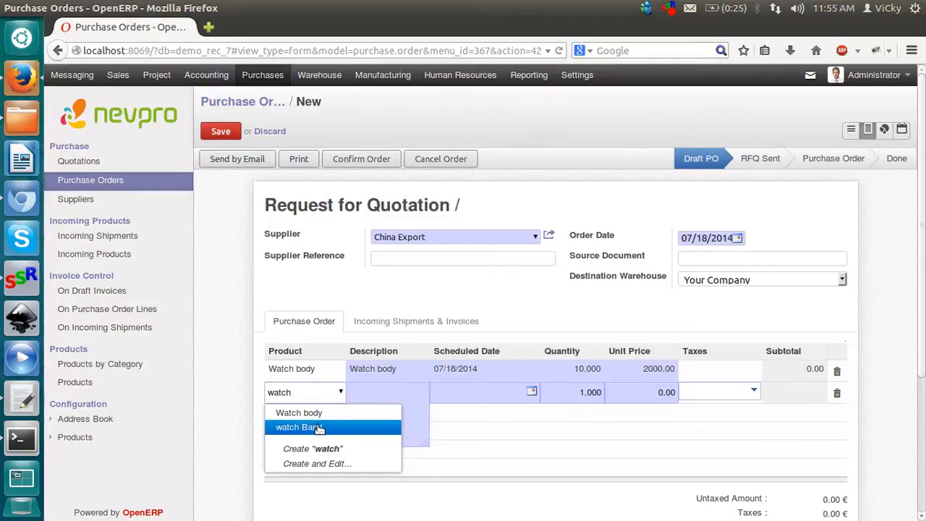
left_click(319, 428)
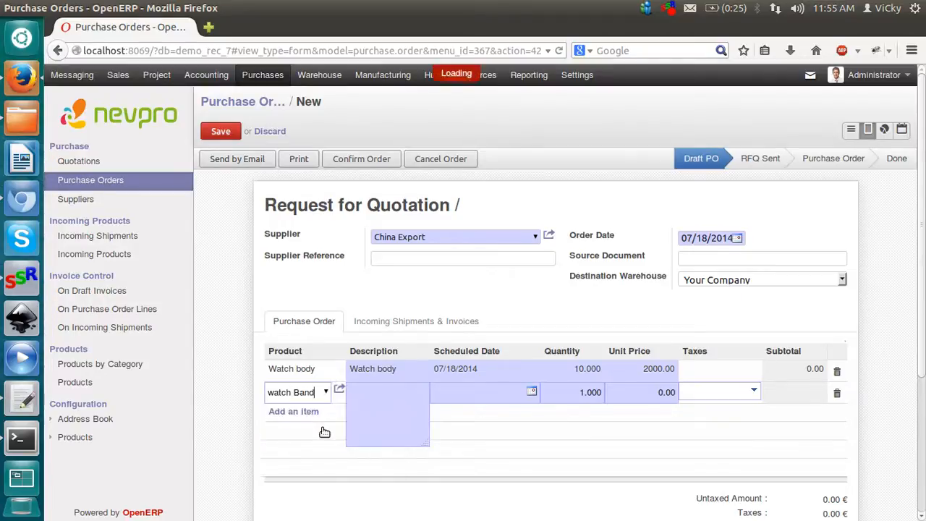
left_click(583, 392)
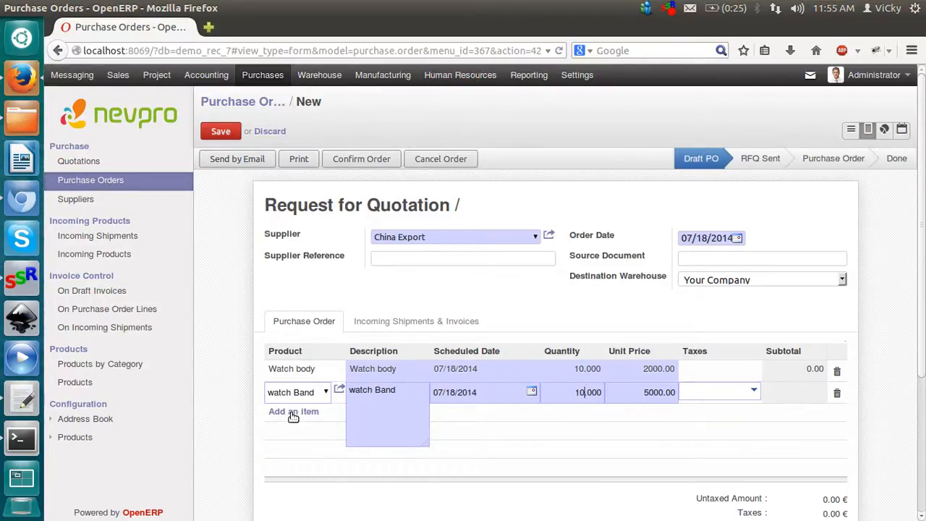
Add a third order line for Hands with a quantity of 10
left_click(293, 411)
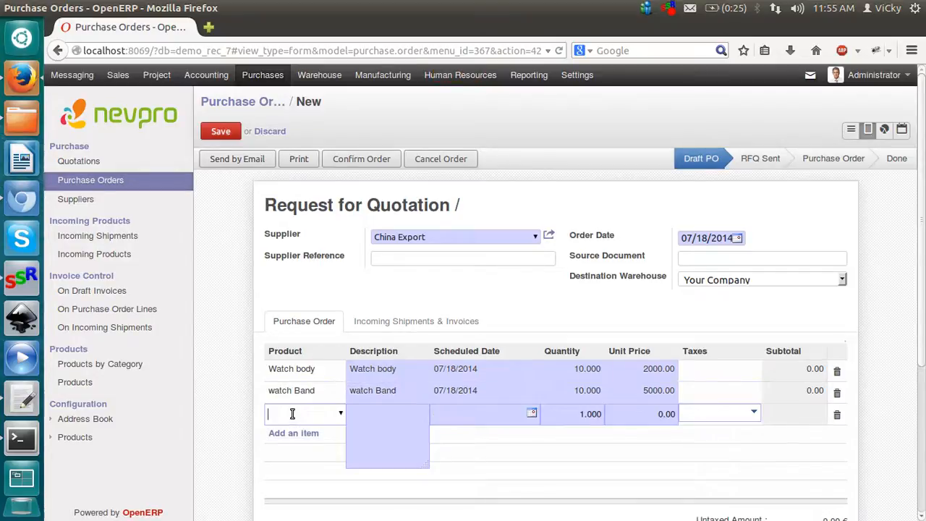
type("ha")
type("m")
key("BackSpace")
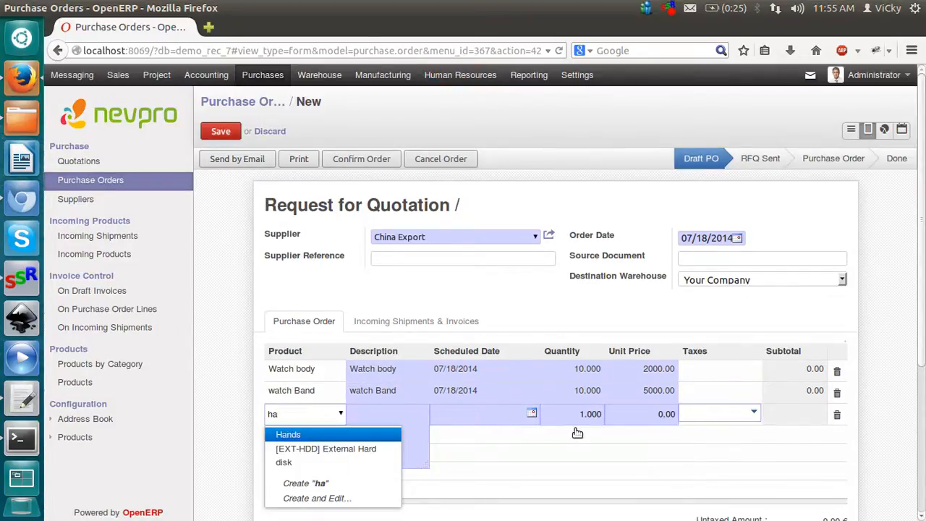
key("Return")
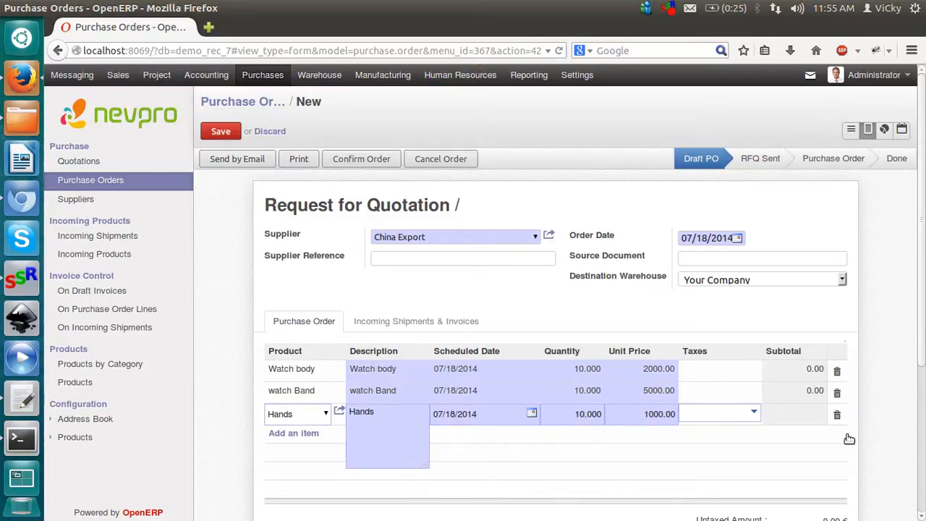
Save the China Export request for quotation and confirm it as a purchase order
left_click(229, 133)
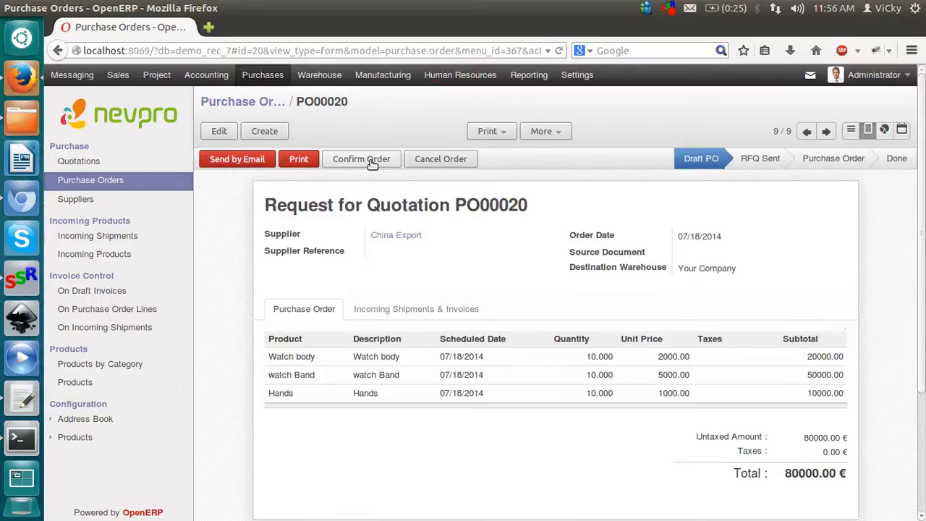
left_click(371, 160)
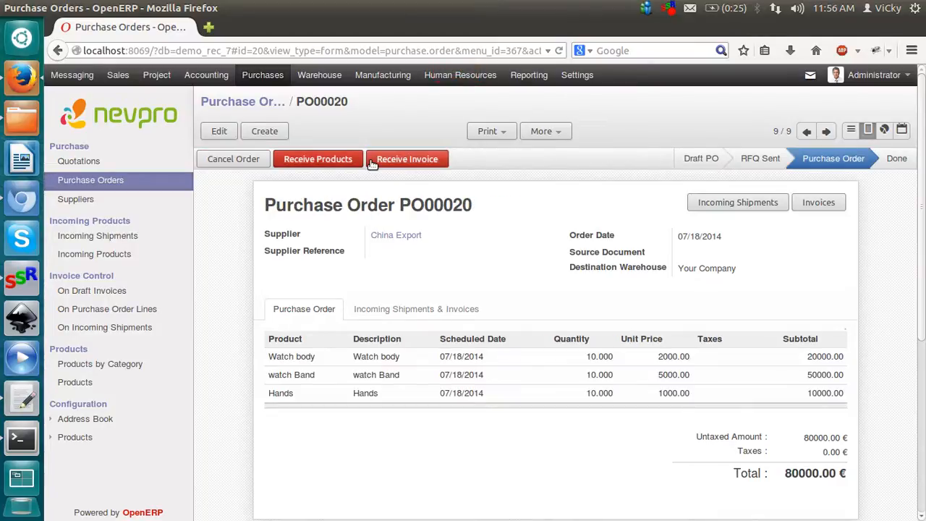
Receive all Watch body, watch Band and Hands products of the China Export purchase order into stock
left_click(315, 161)
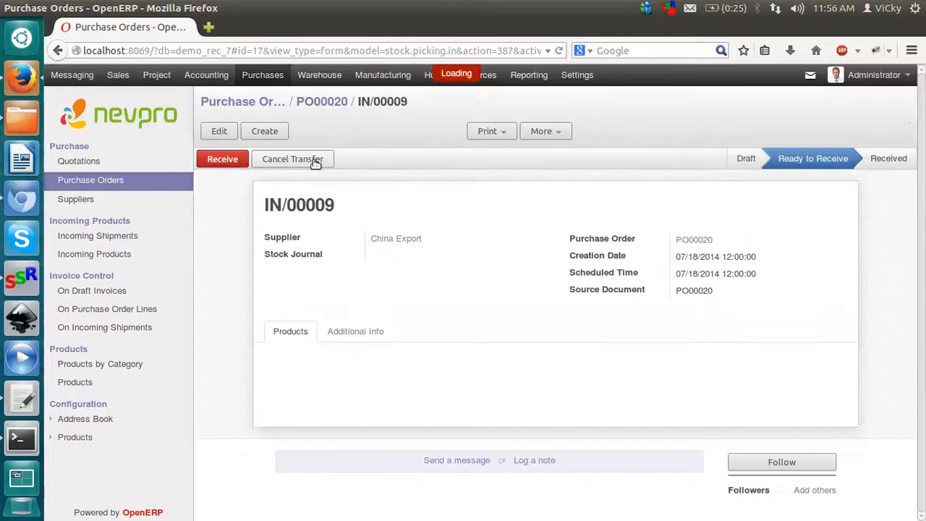
left_click(222, 159)
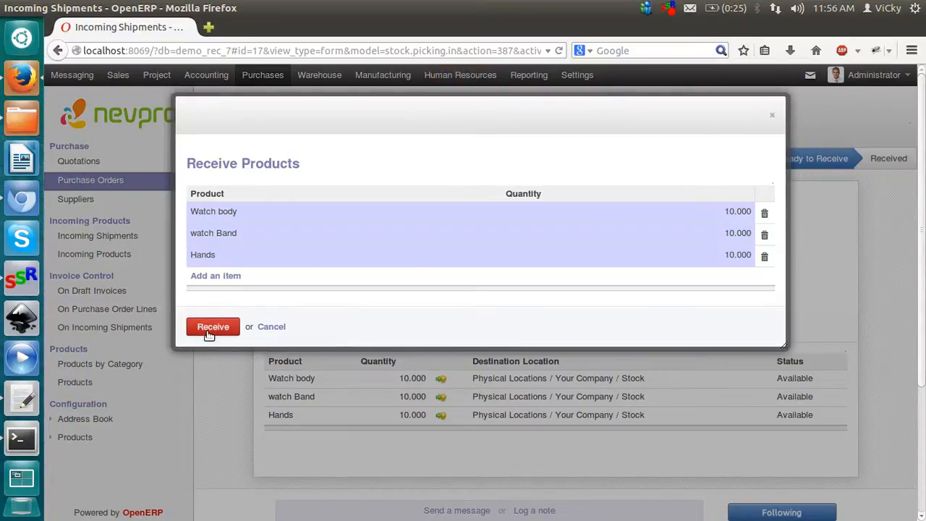
left_click(211, 327)
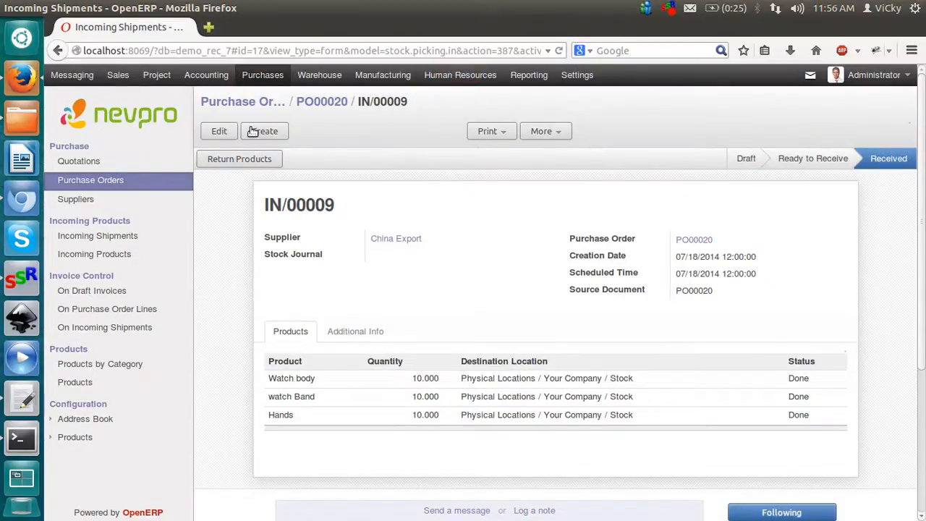
Search the warehouse products for "watch" to check the stock on hand of the watch items
left_click(327, 76)
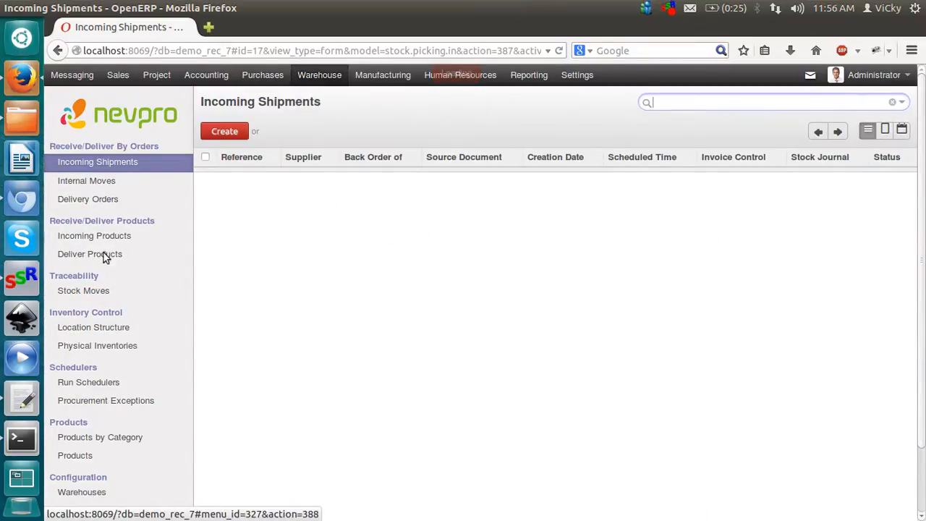
left_click(81, 458)
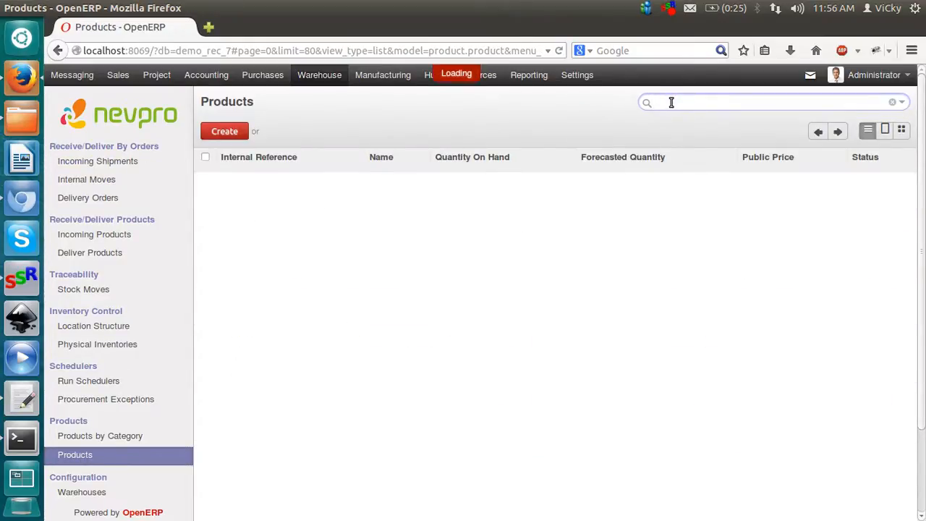
type("watch")
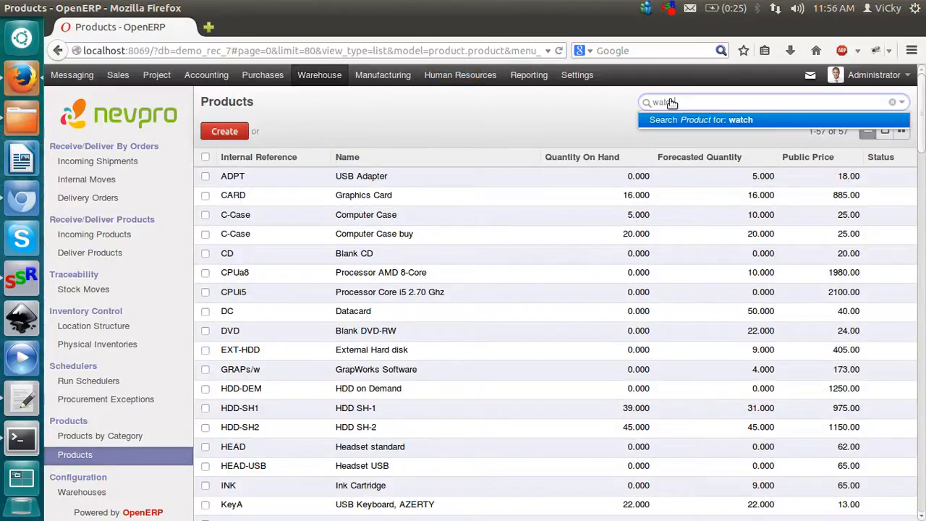
key("Return")
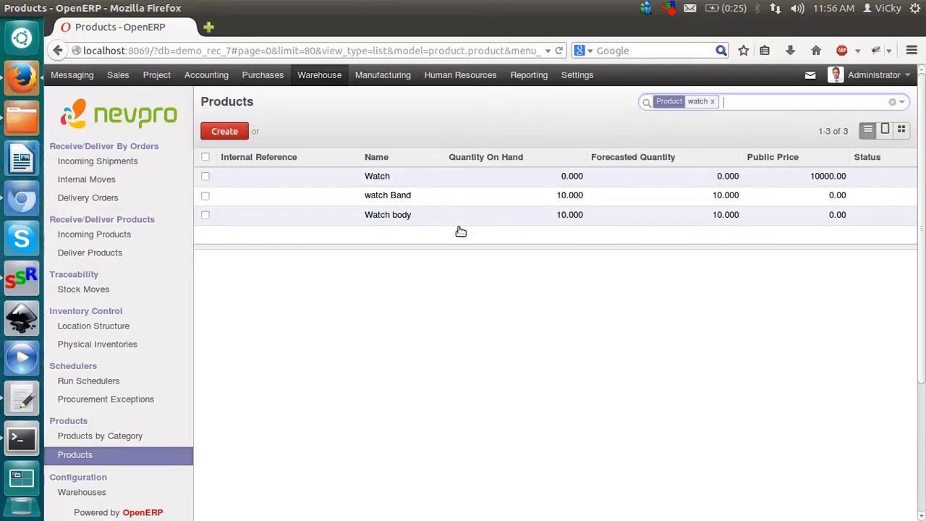
Replace the product search with "hands" to check that component's quantity on hand
left_click(712, 102)
type("h")
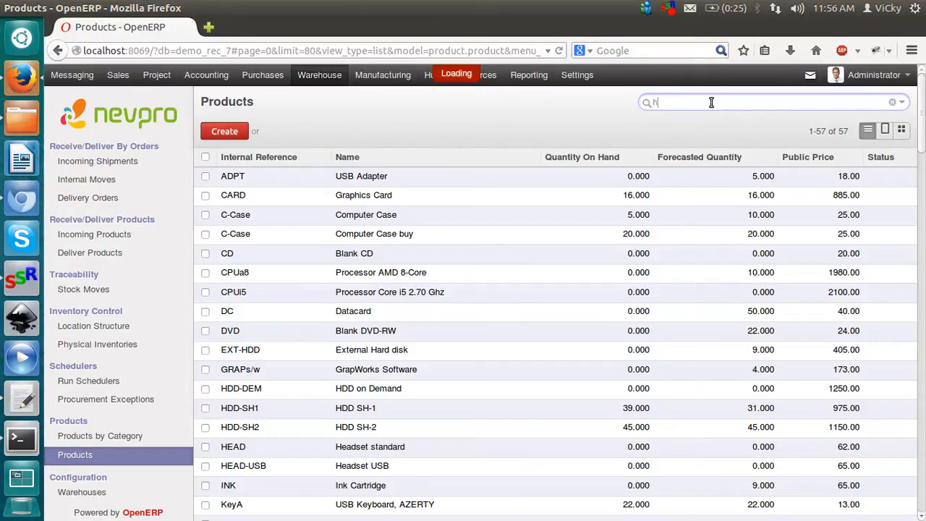
type("ands")
key("Return")
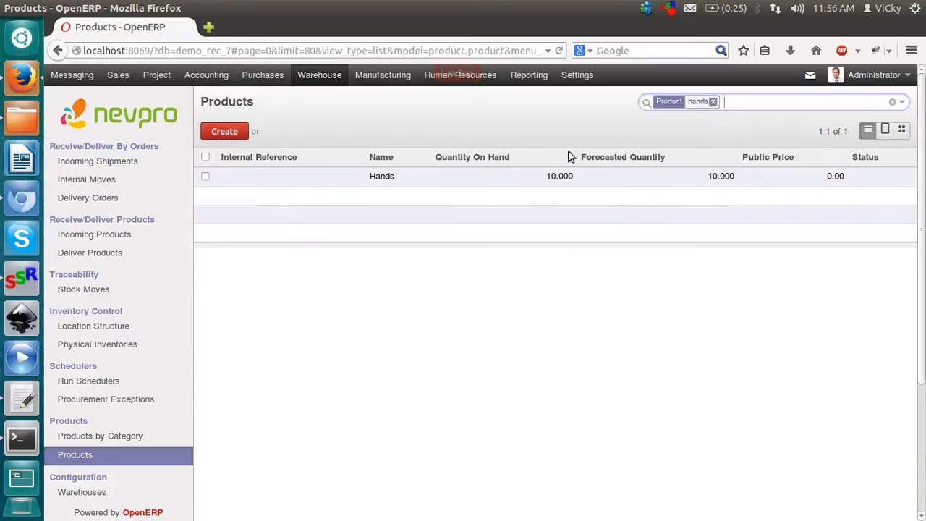
Start a new manufacturing bill of materials for the Watch product and name it Watch BOM
left_click(385, 77)
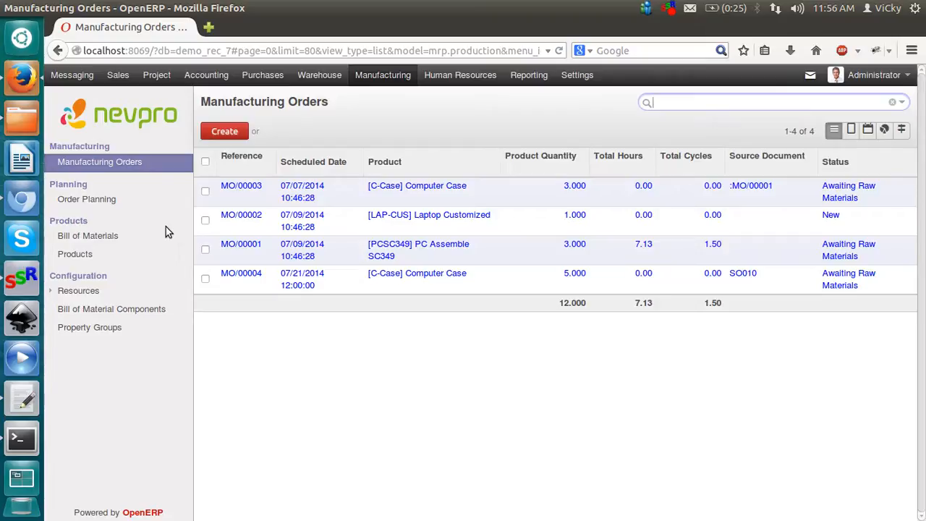
left_click(94, 236)
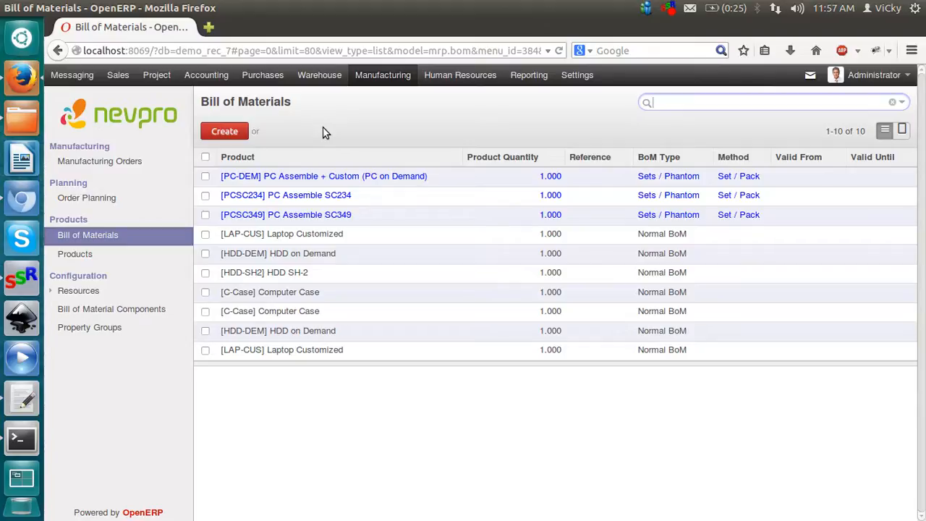
left_click(226, 132)
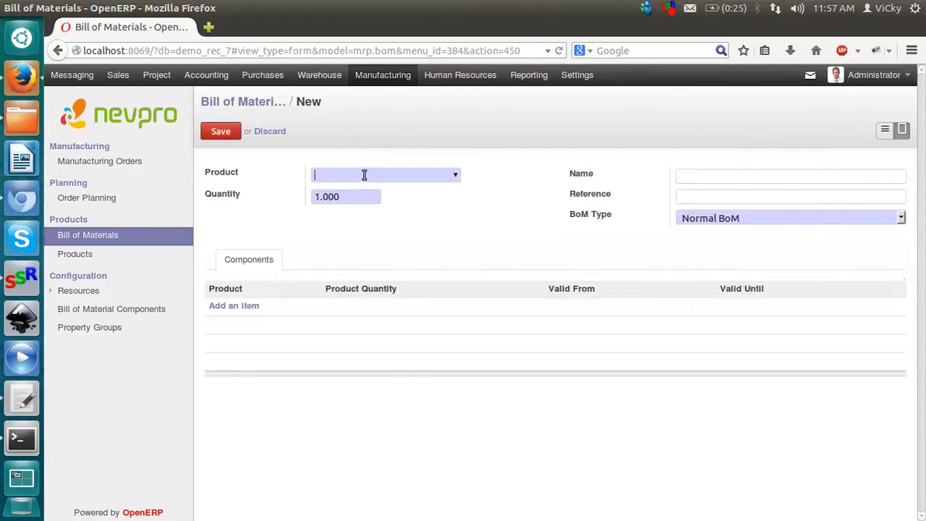
type("wat")
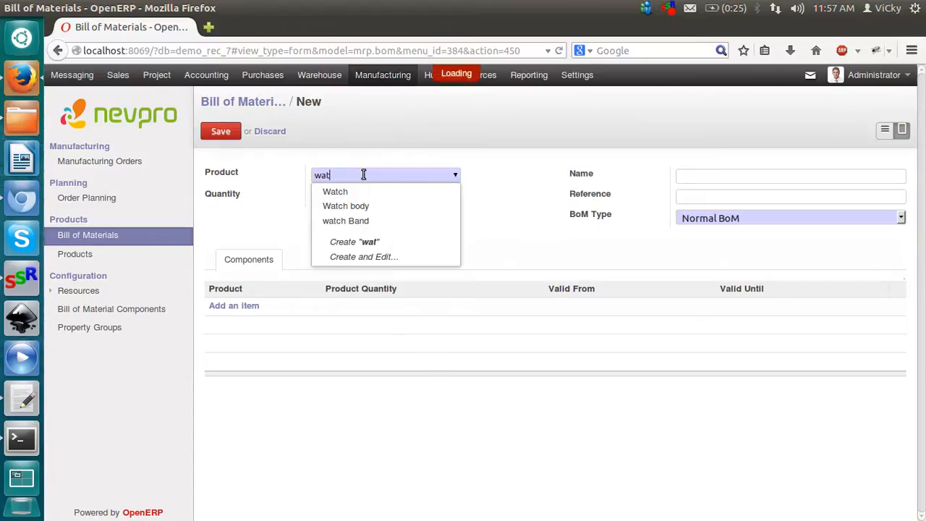
left_click(356, 193)
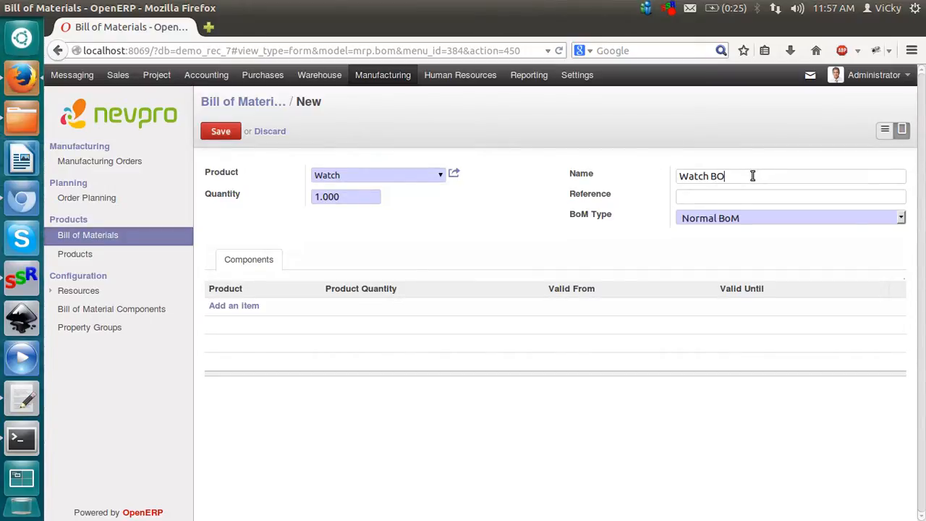
left_click(327, 201)
left_click_drag(346, 197, 307, 201)
left_click(361, 196)
Add Watch body as the first component of the Watch bill of materials
left_click(245, 307)
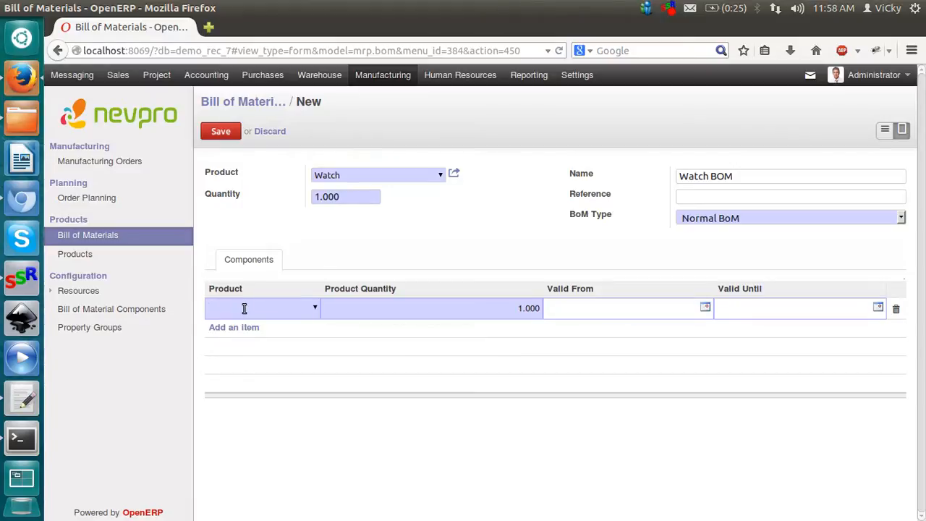
type("watc")
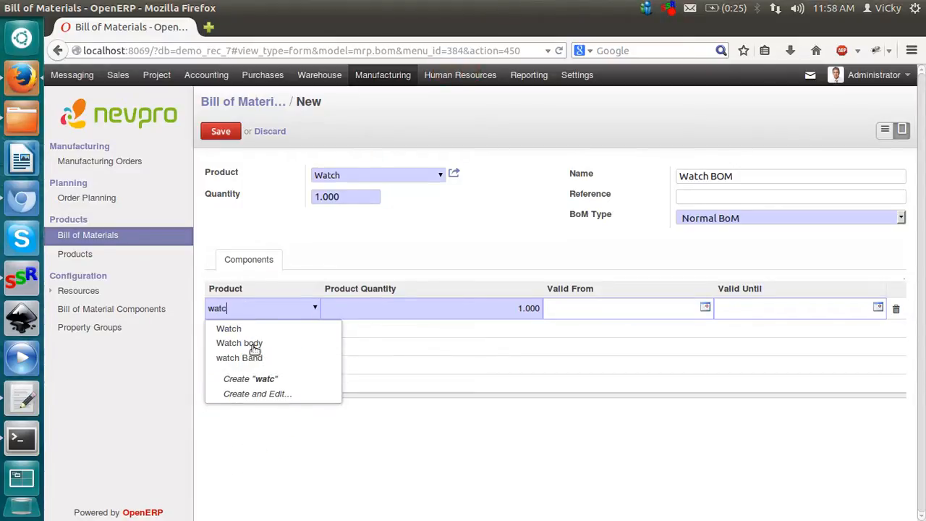
left_click(255, 345)
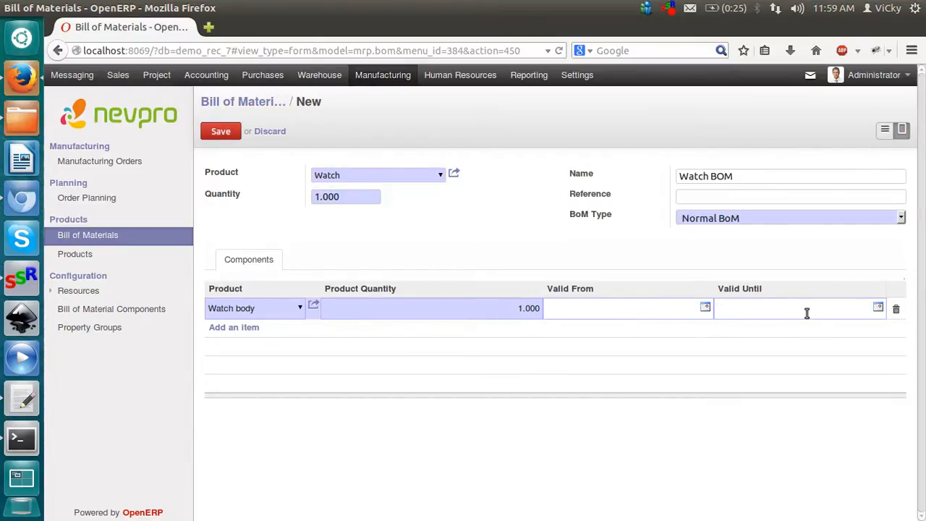
Add watch Band as the second component of the bill of materials
left_click(231, 328)
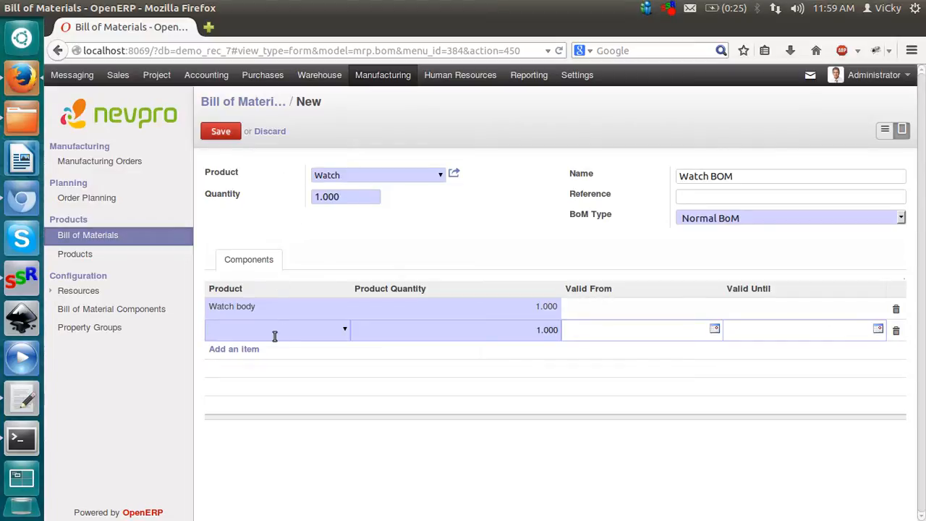
type("watc")
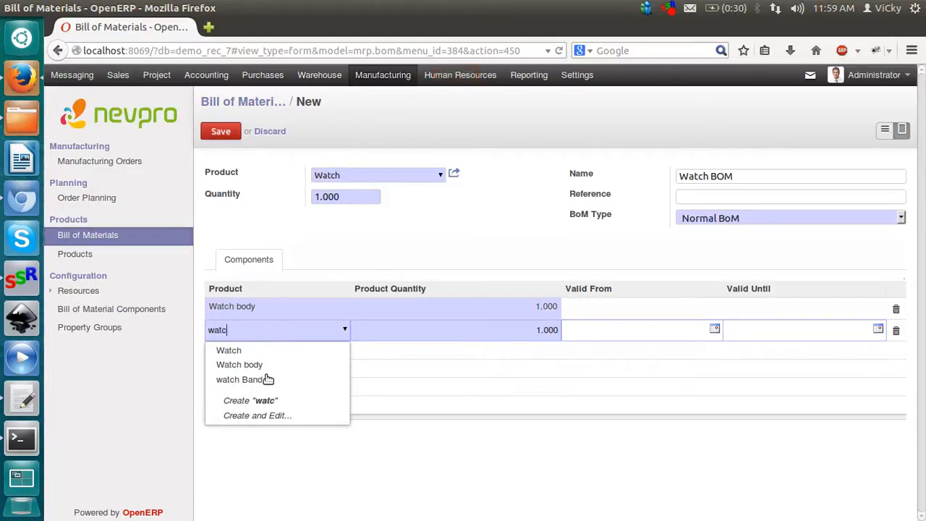
left_click(266, 380)
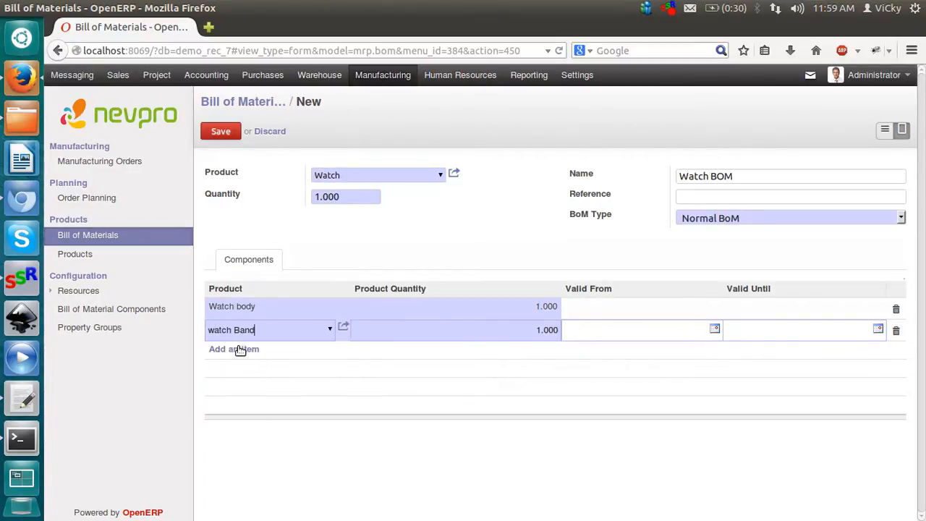
Add Hands as the third component and save the Watch bill of materials
left_click(239, 348)
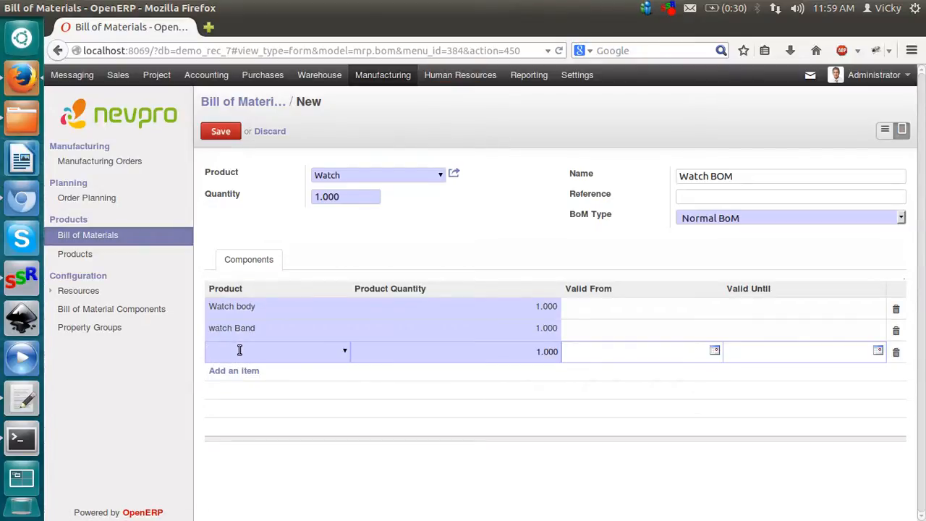
type("hand")
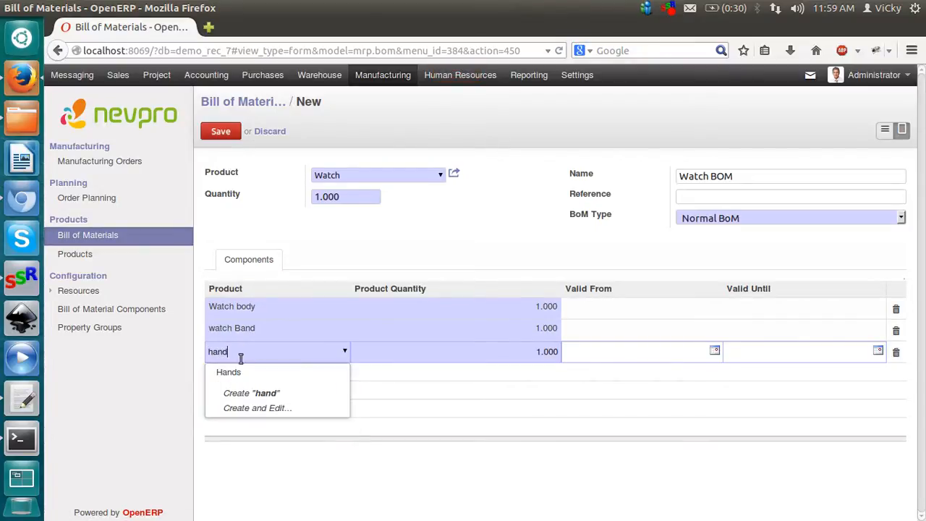
left_click(242, 374)
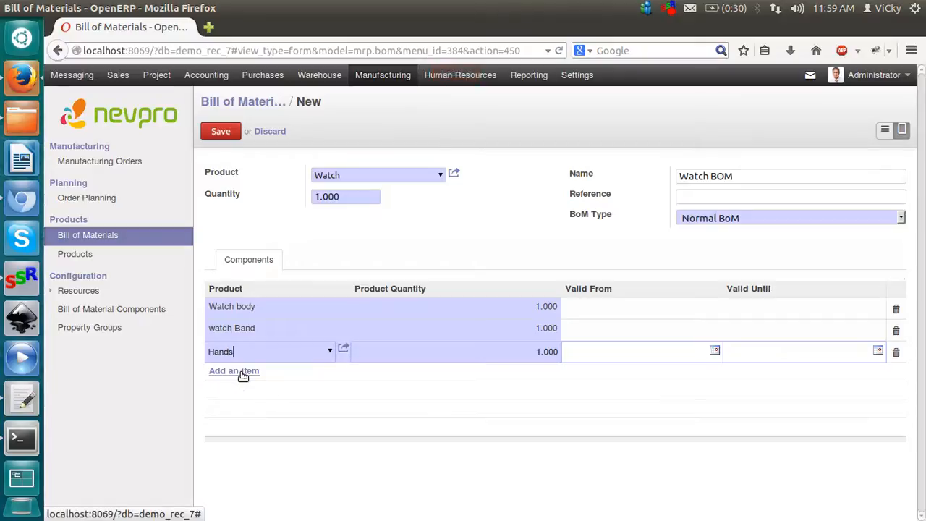
left_click(215, 135)
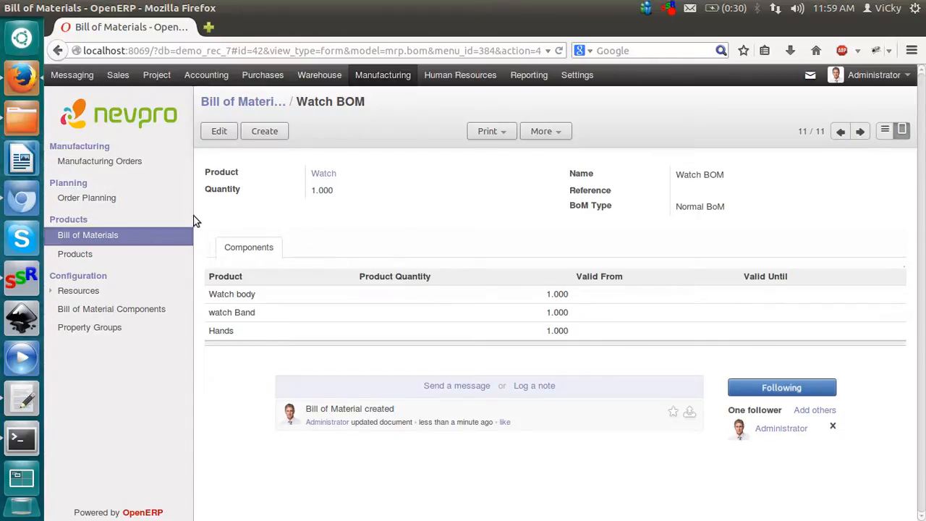
Review the manufacturing orders list and the order planning calendar, examining the details of MO/00001 and discarding the form
left_click(98, 163)
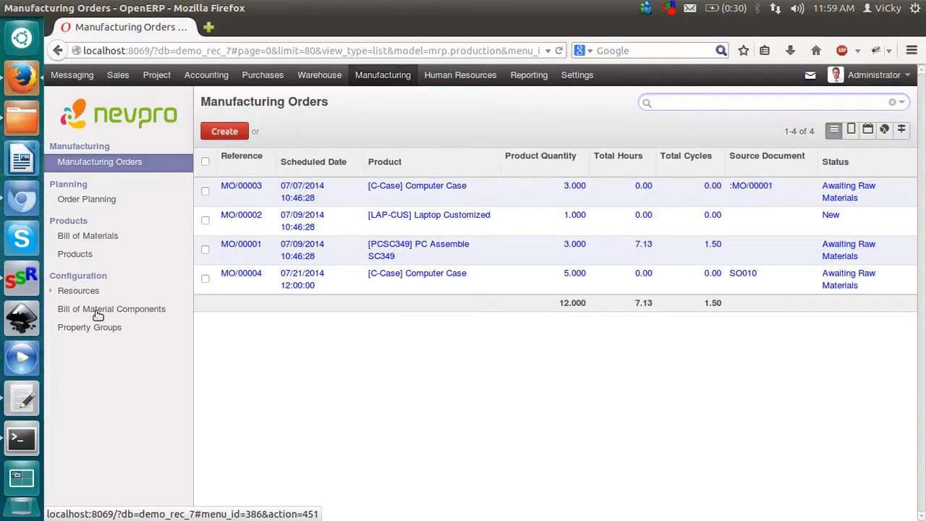
left_click(87, 199)
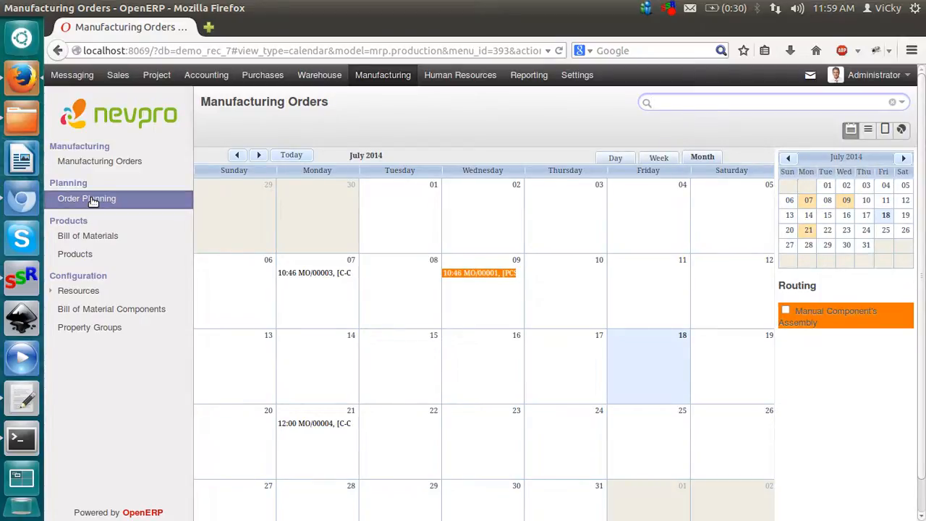
double_click(480, 274)
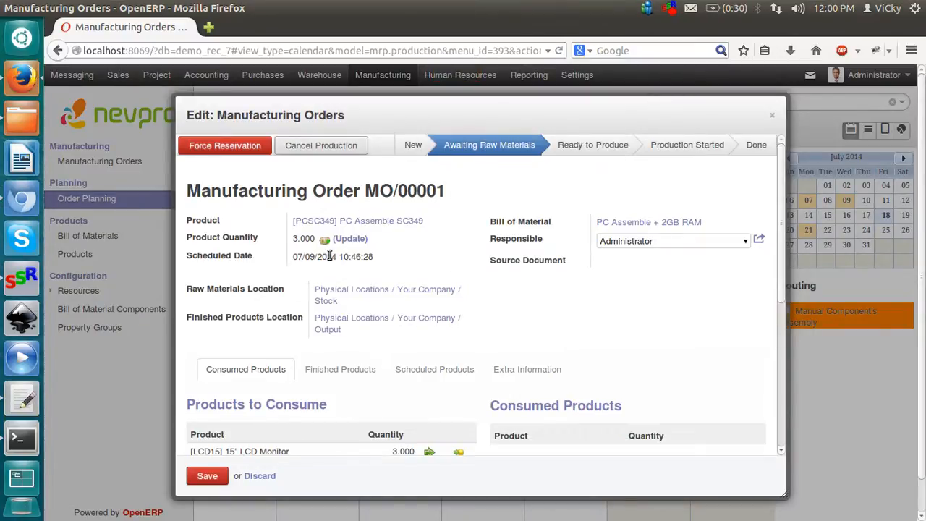
left_click(258, 475)
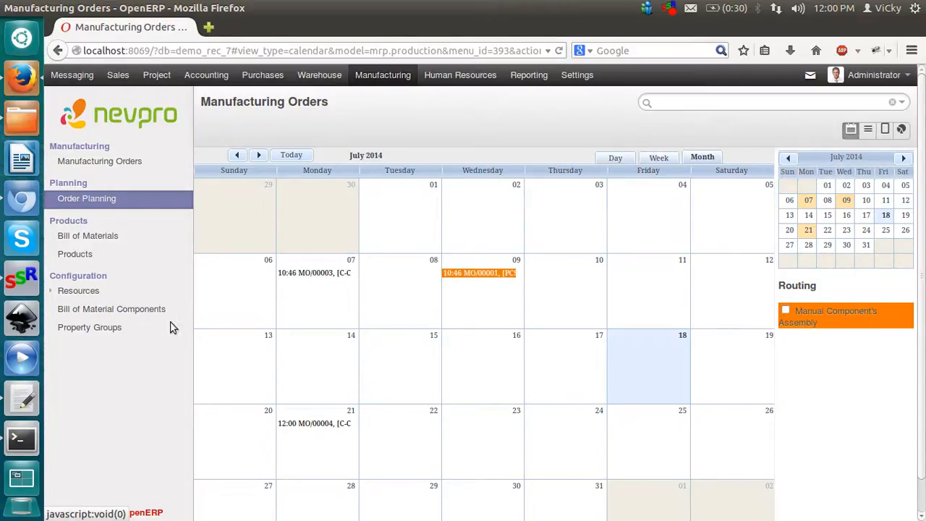
Examine the property groups and the editable fields of the CPU group, saving it without edits
left_click(107, 330)
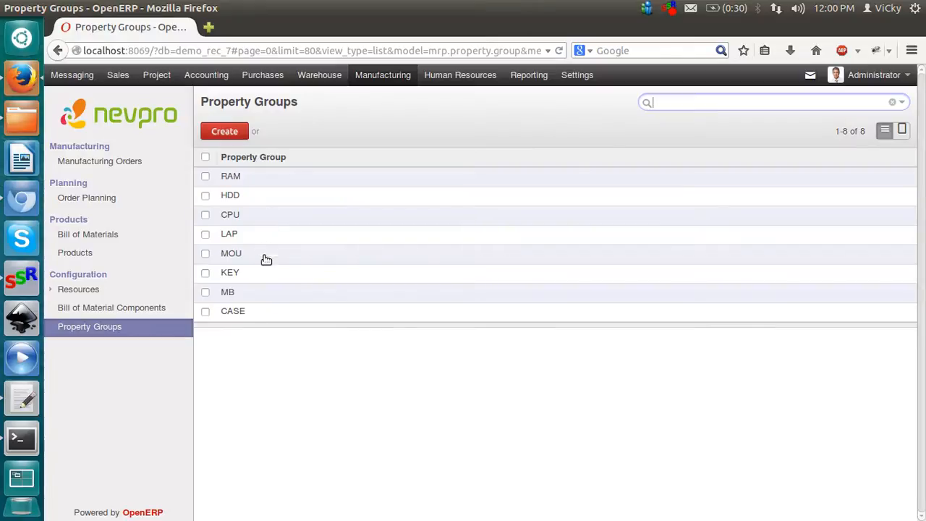
left_click(248, 219)
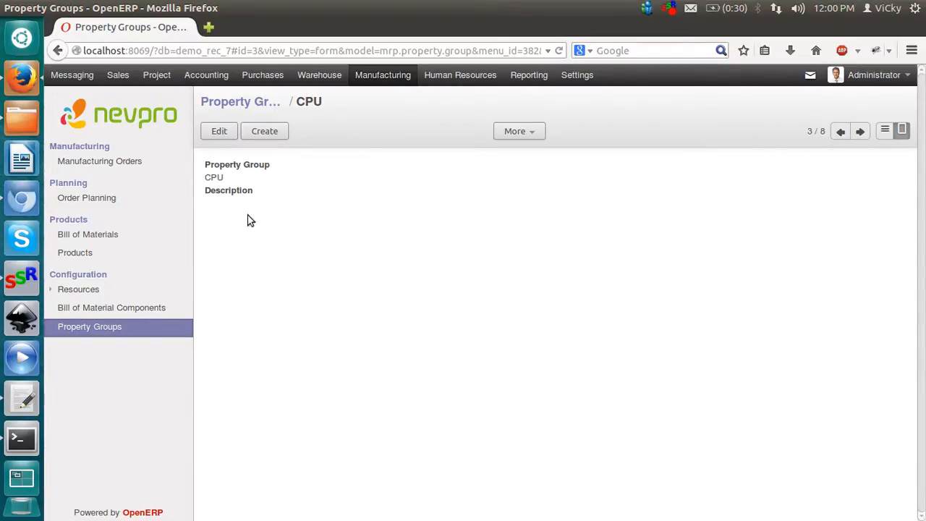
left_click(219, 132)
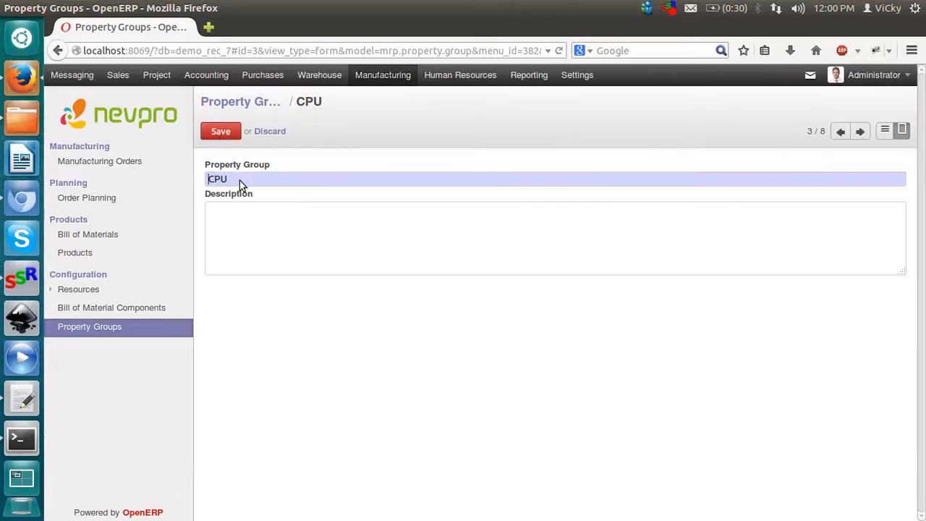
left_click(222, 132)
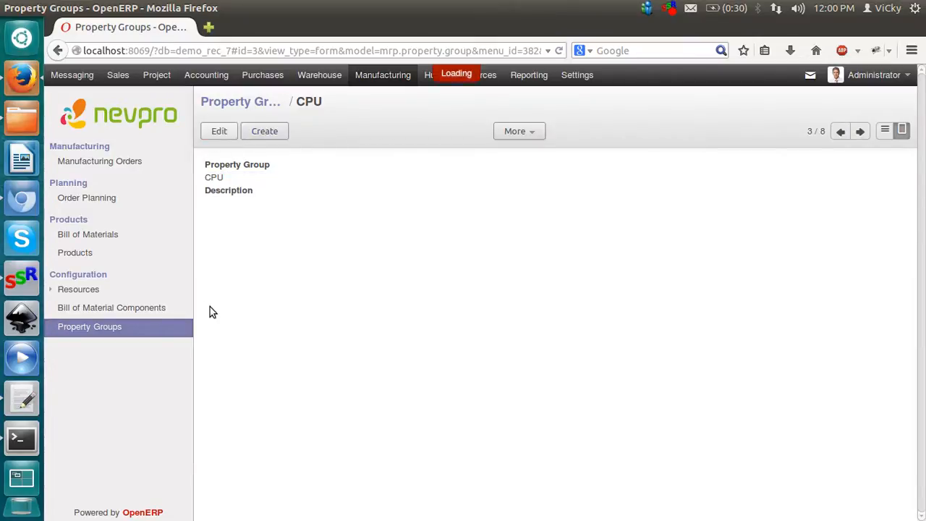
Look through the list of bill of material components, including their products and parent BoMs
left_click(116, 316)
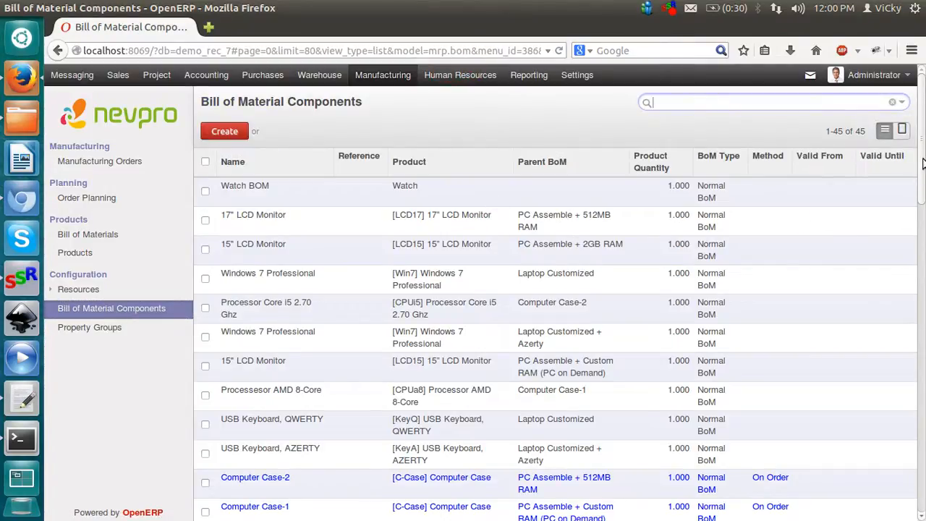
scroll(924, 196, "down", 3)
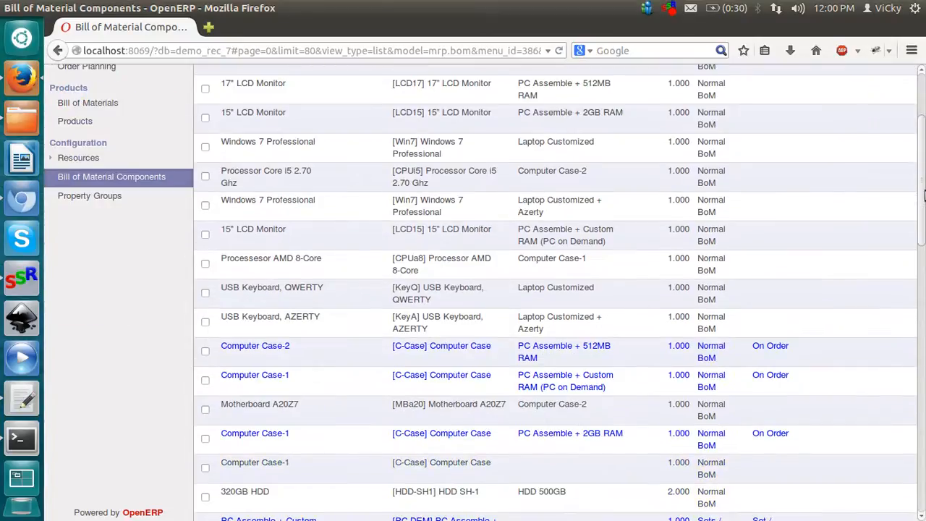
scroll(924, 233, "down", 3)
scroll(913, 108, "up", 6)
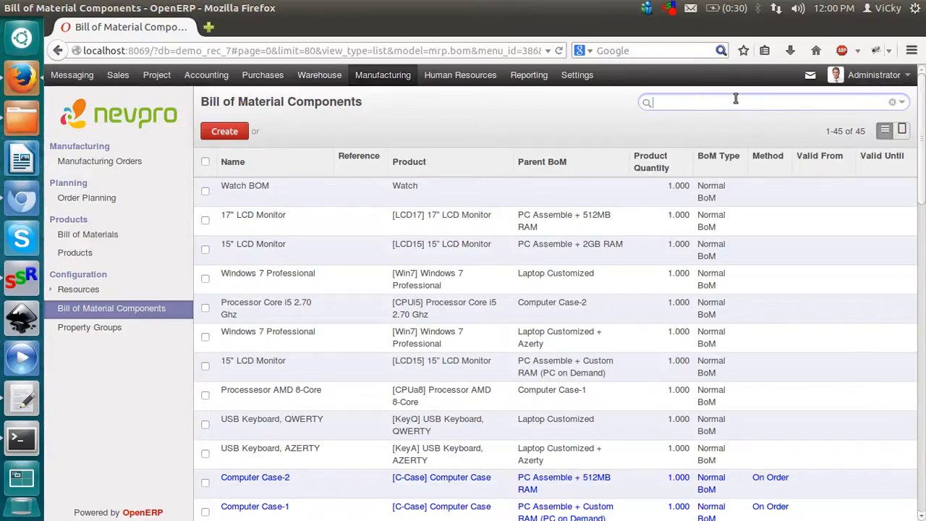
Filter the bill of material components by the product Watch, check the matching entry, and clear the filter
type("wa")
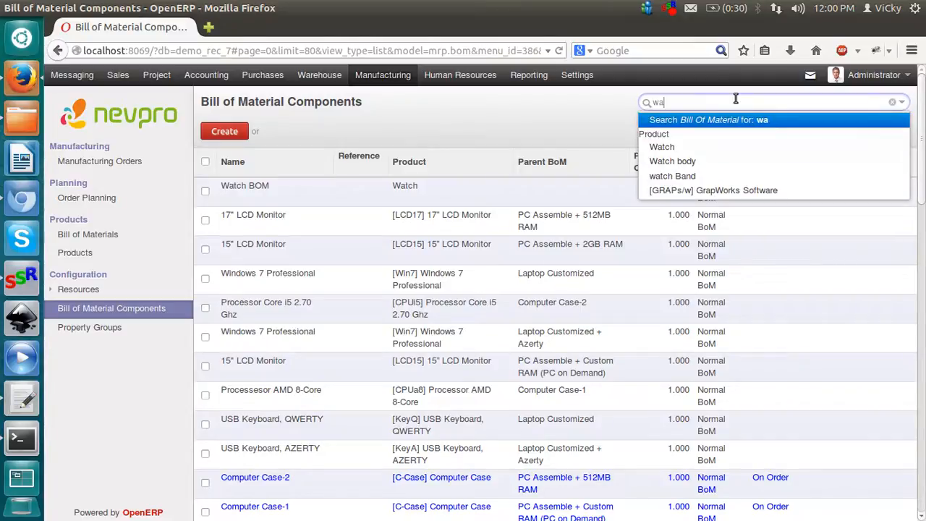
left_click(670, 147)
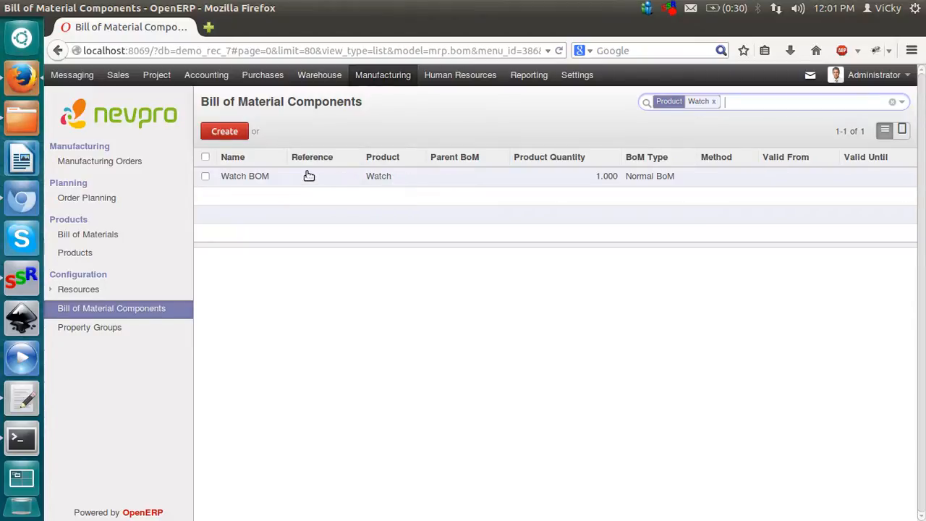
left_click(715, 100)
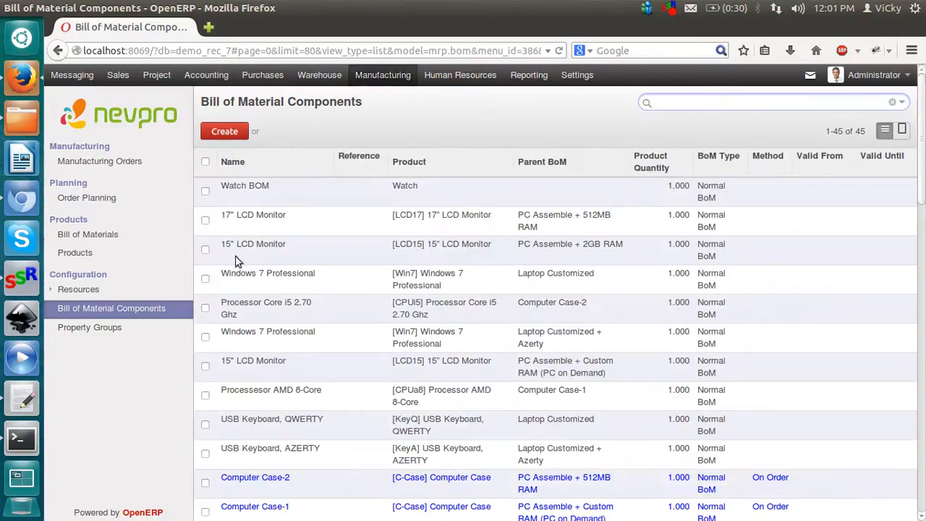
Examine the 45 Hours/Week working time schedule and the details of the 2 Hours On Leave resource leave
left_click(56, 291)
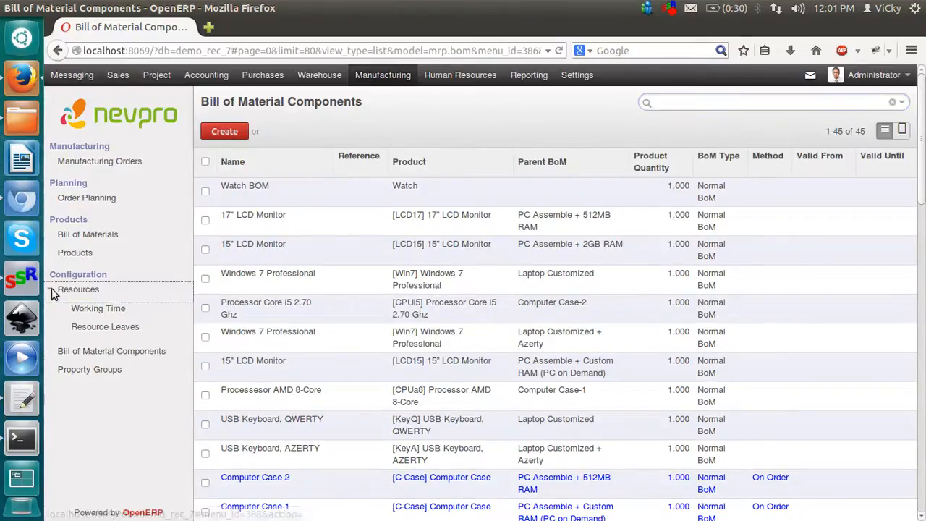
left_click(125, 310)
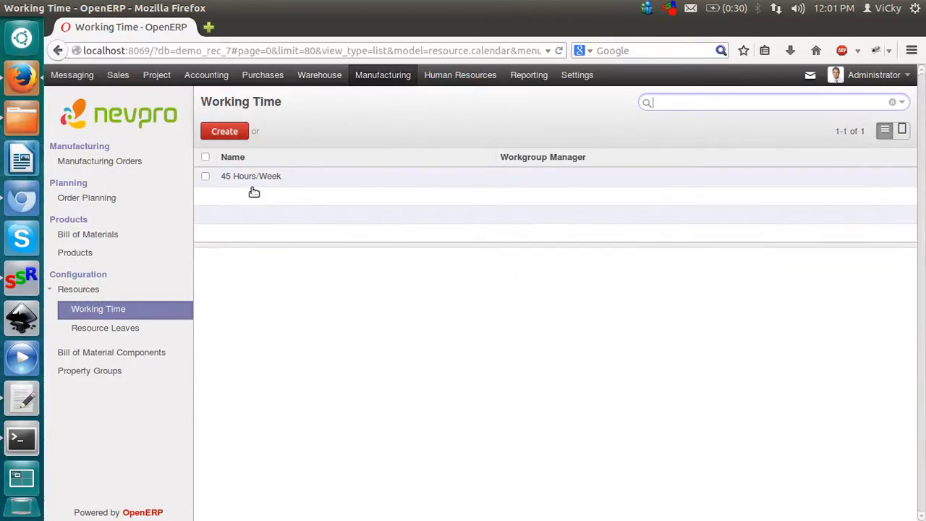
left_click(294, 181)
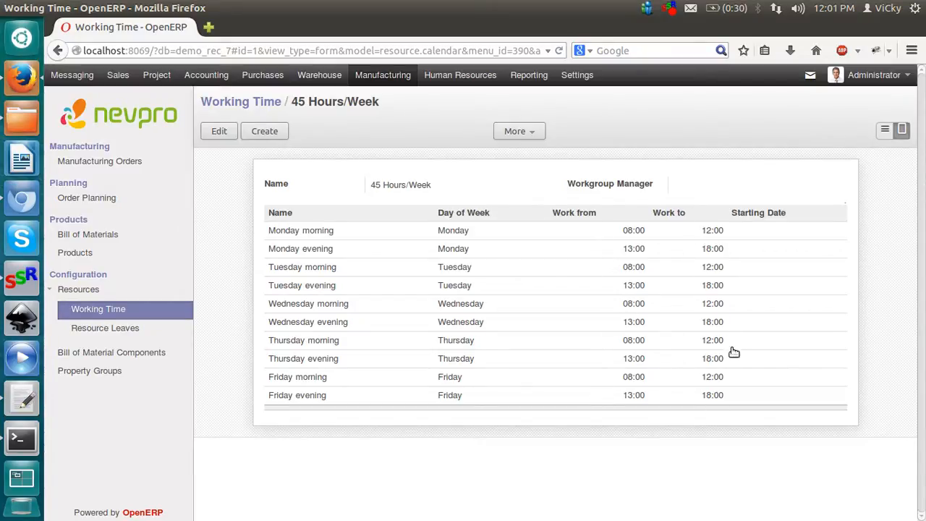
left_click(103, 329)
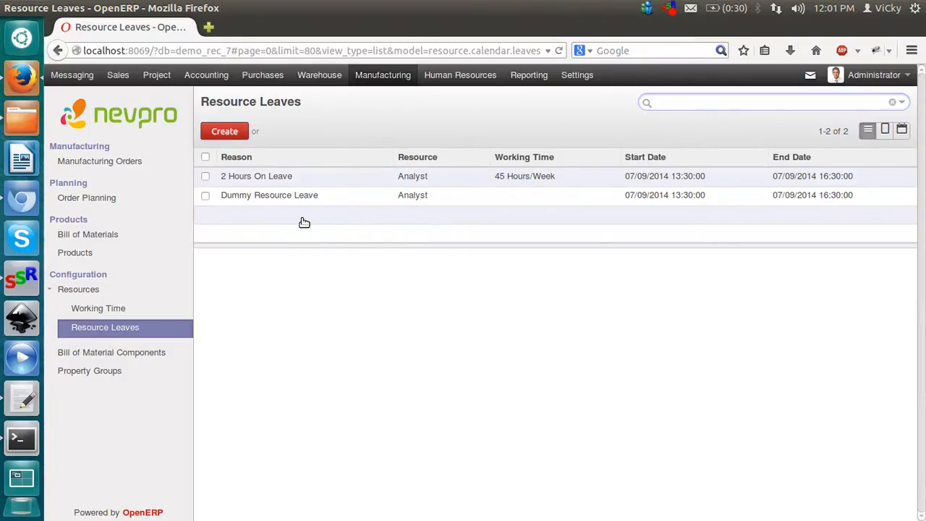
left_click(258, 178)
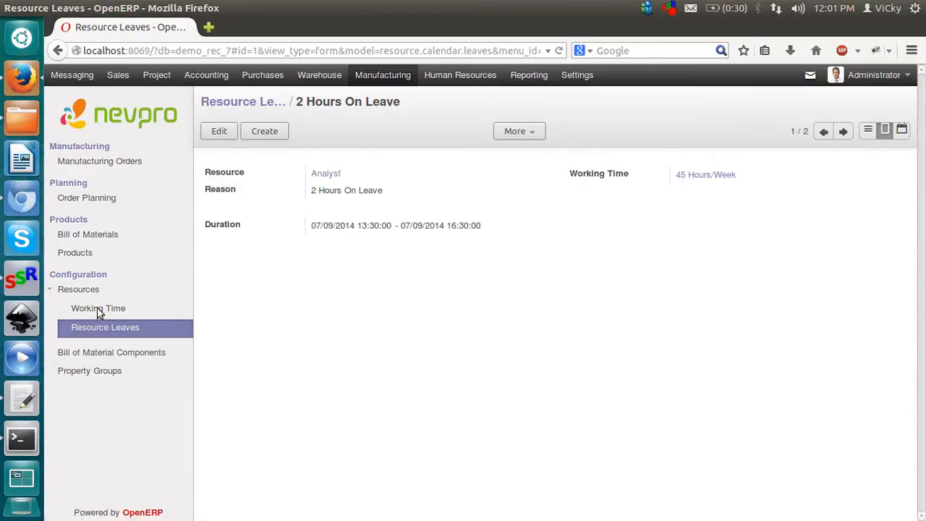
left_click(70, 291)
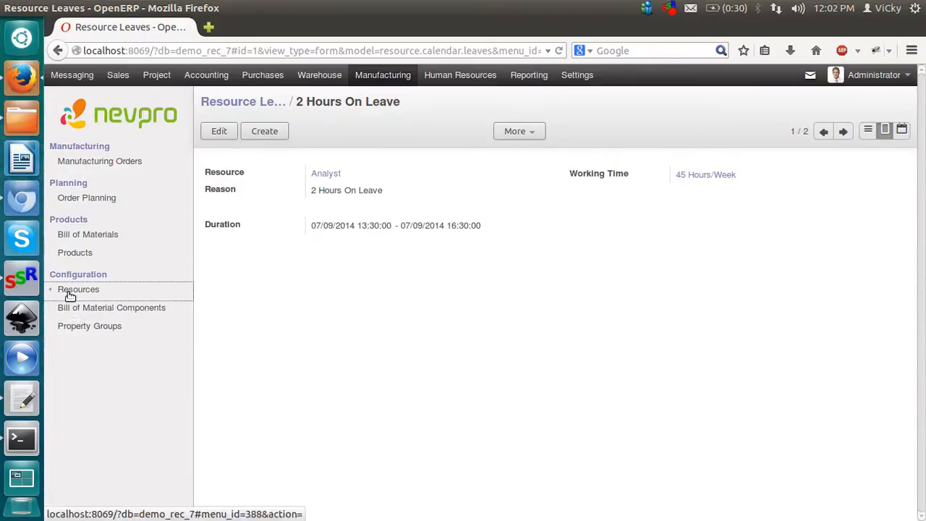
Create and save a manufacturing order for a quantity of 10 of the product Watch, and confirm its production
left_click(114, 162)
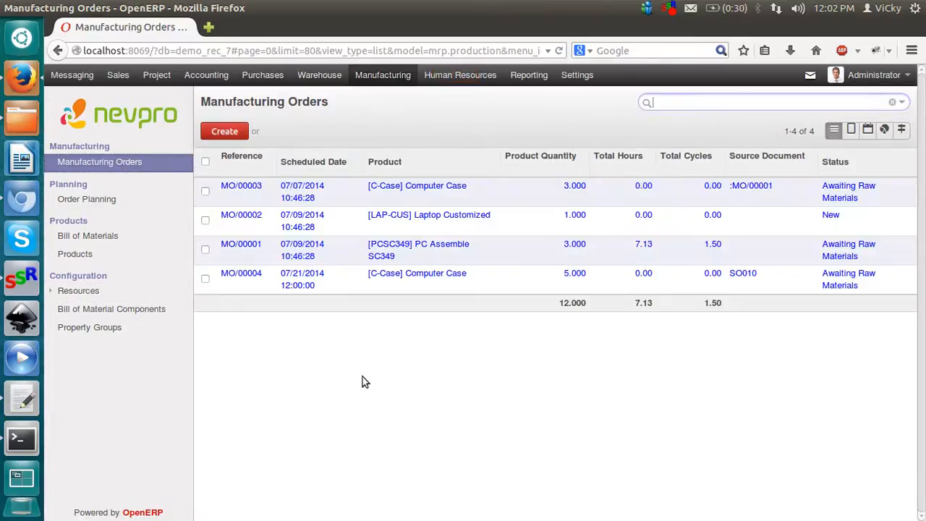
left_click(219, 131)
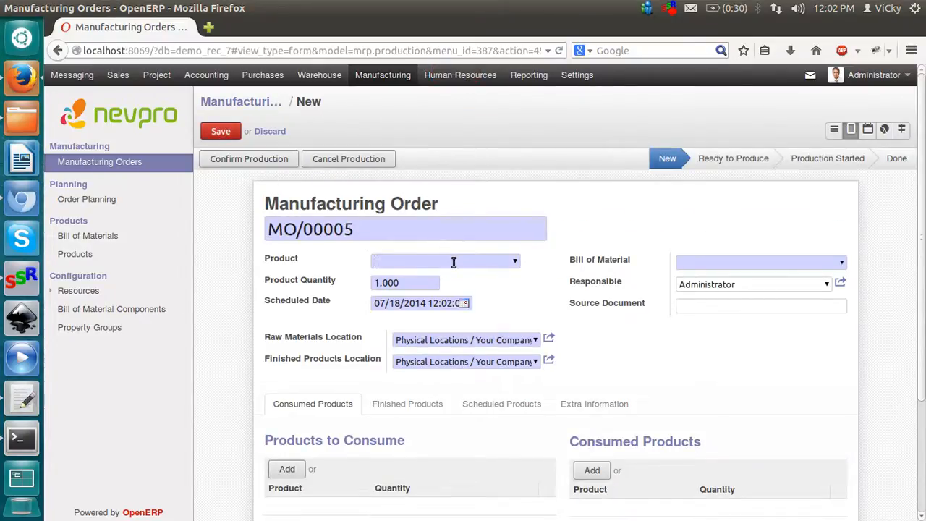
type("watc")
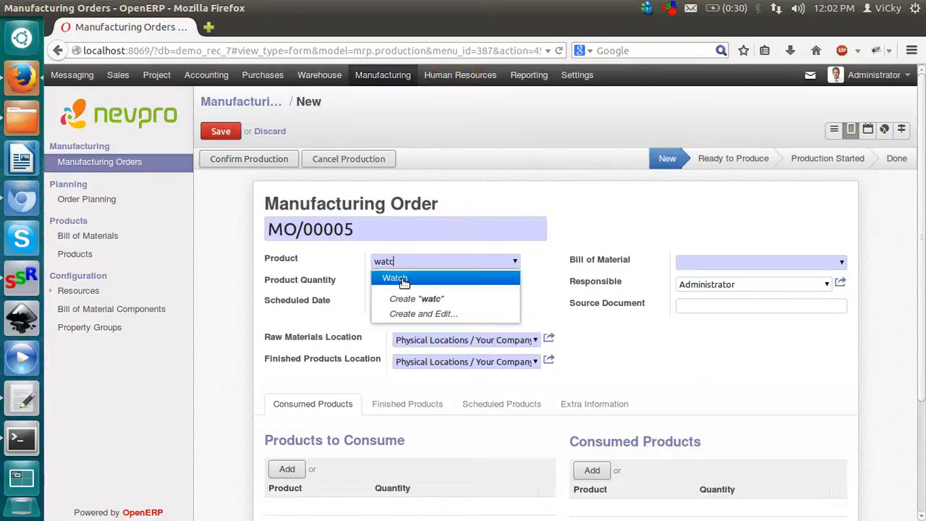
left_click(404, 281)
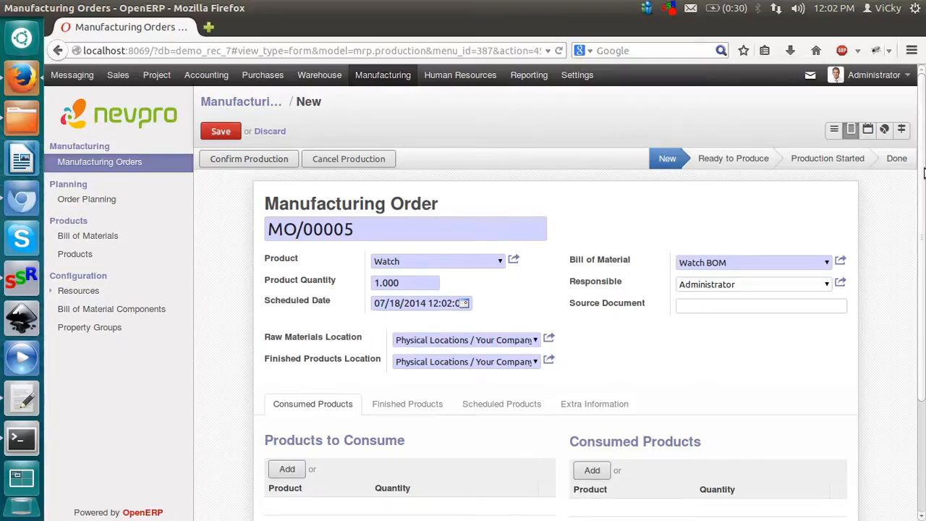
scroll(924, 203, "down", 1)
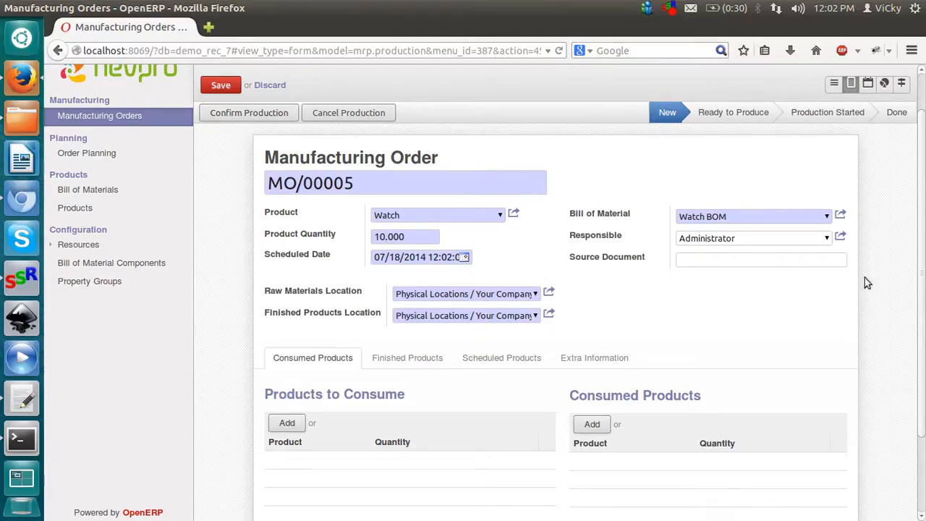
scroll(924, 292, "down", 1)
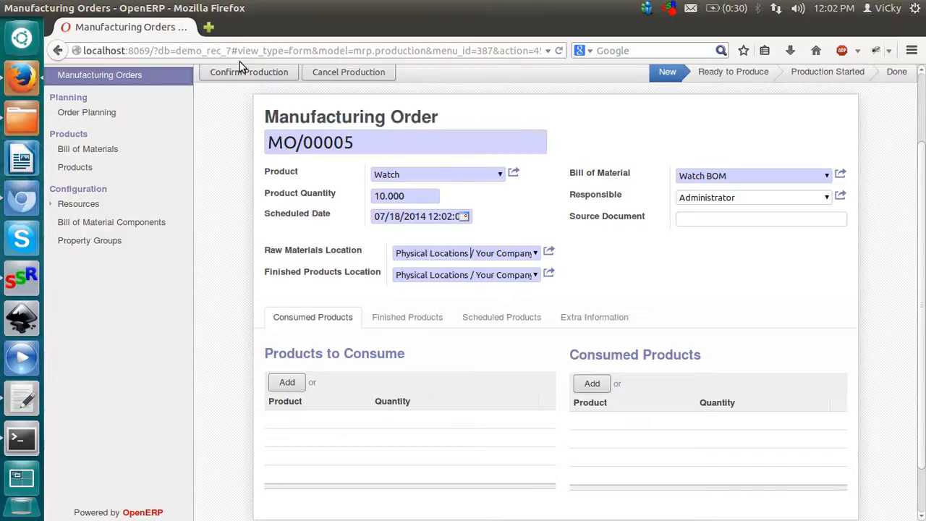
scroll(920, 168, "up", 2)
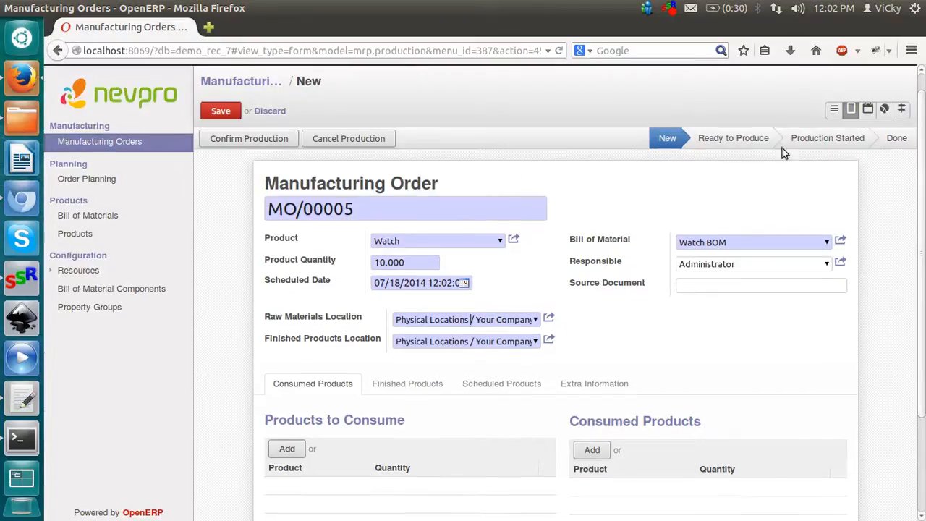
left_click(219, 111)
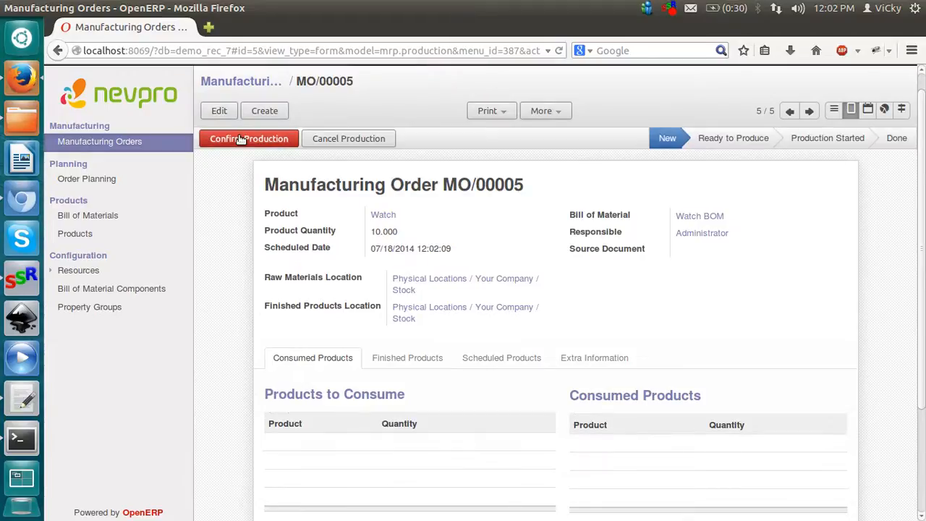
left_click(240, 139)
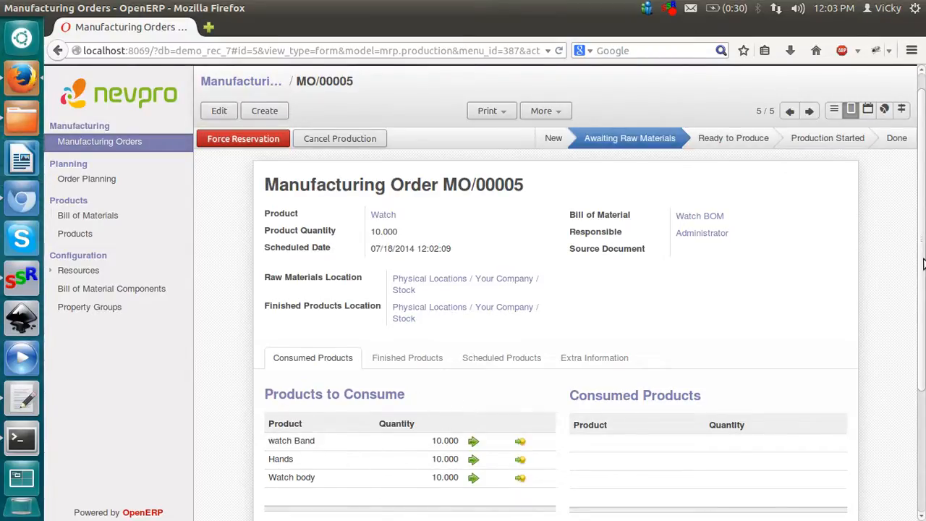
Consume a quantity of 5 of the watch Band from the order's products to consume
scroll(922, 265, "down", 1)
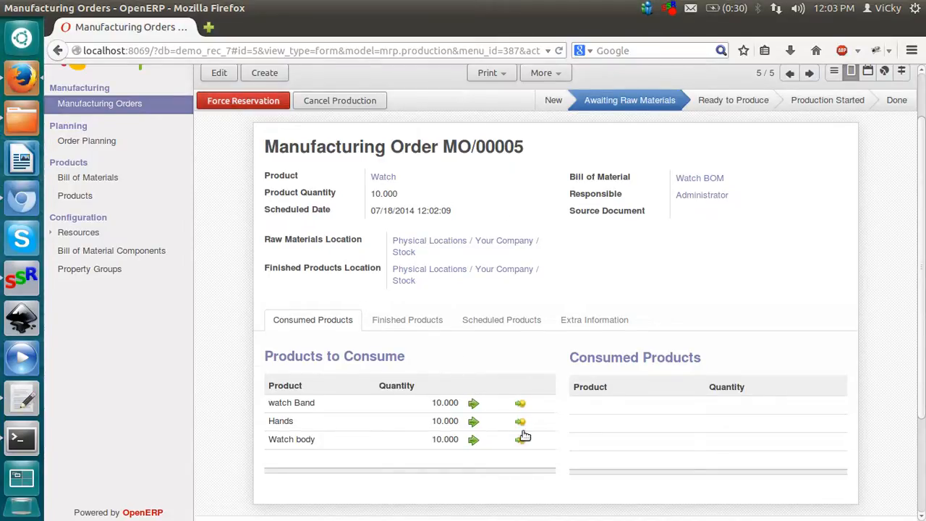
left_click(473, 404)
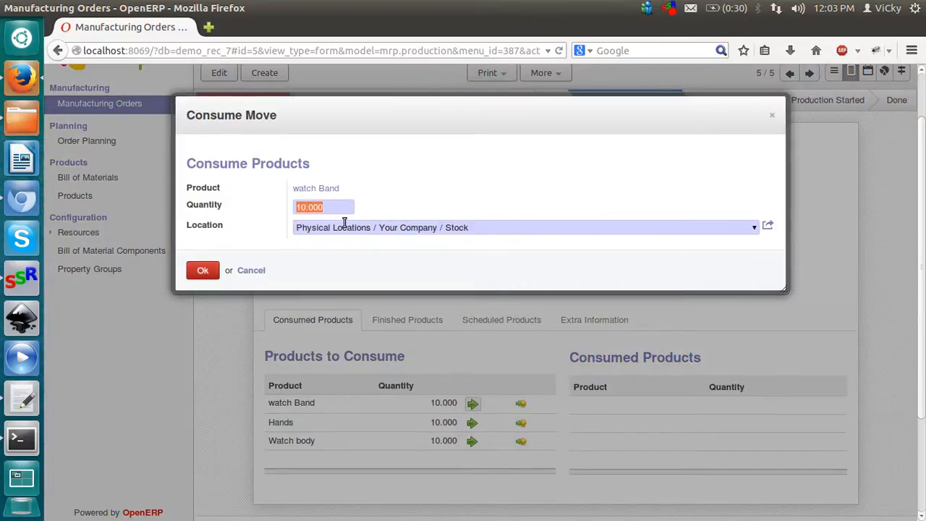
key("Left")
key("Right")
key("Right")
key("BackSpace")
key("BackSpace")
type("5")
left_click(192, 273)
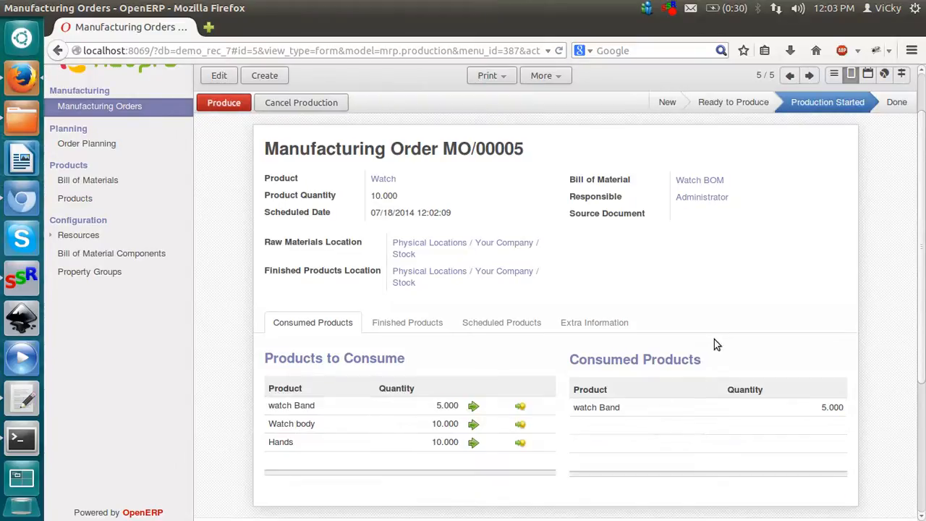
Consume a quantity of 5 of the Watch body from the order's products to consume
left_click(473, 427)
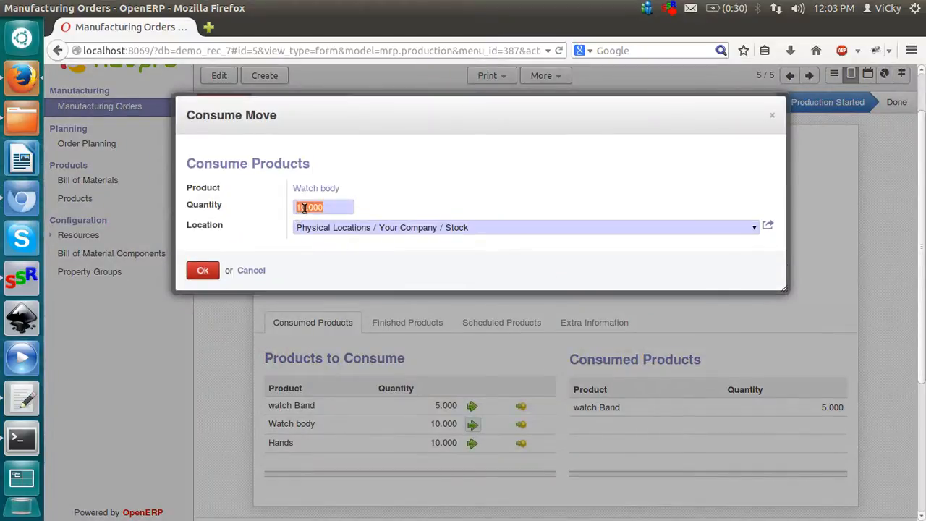
left_click(304, 207)
double_click(304, 207)
type("5")
left_click(201, 271)
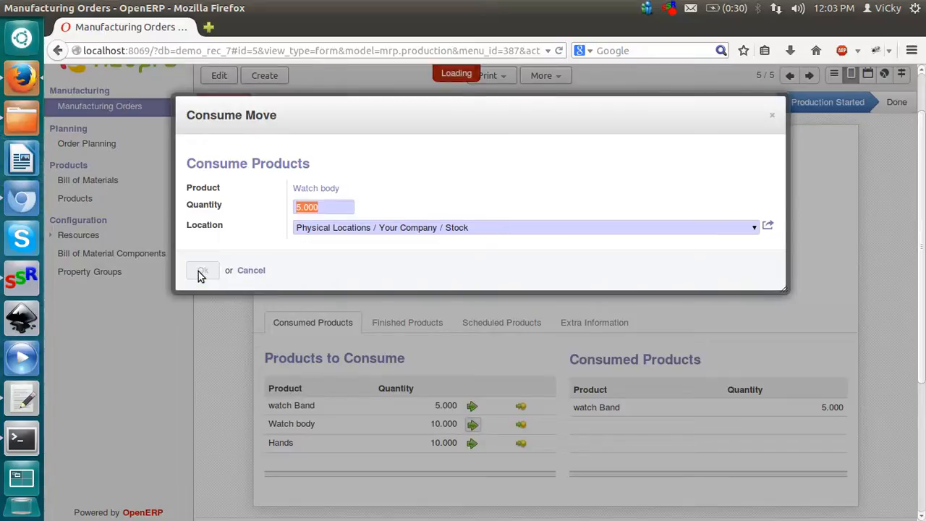
Consume a quantity of 5 of the Hands from the order's products to consume
left_click(473, 442)
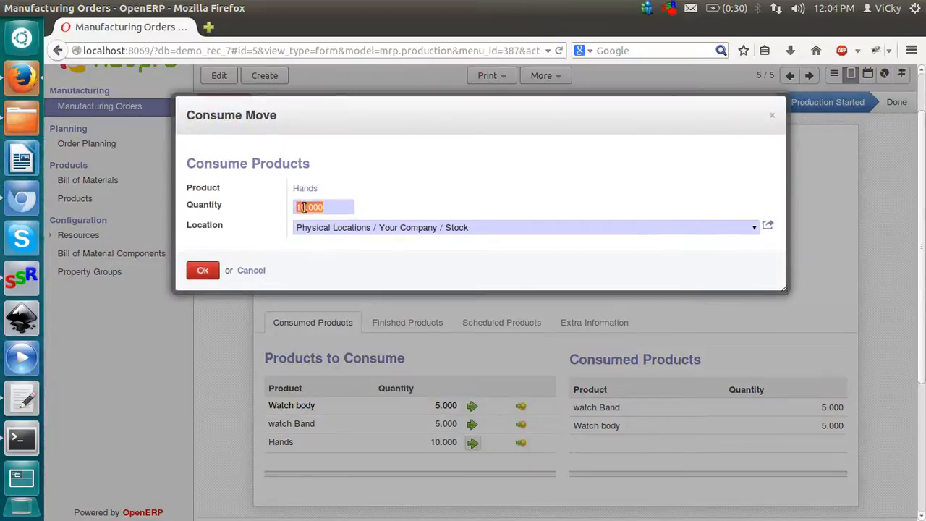
left_click(305, 207)
type("5.000")
left_click(202, 270)
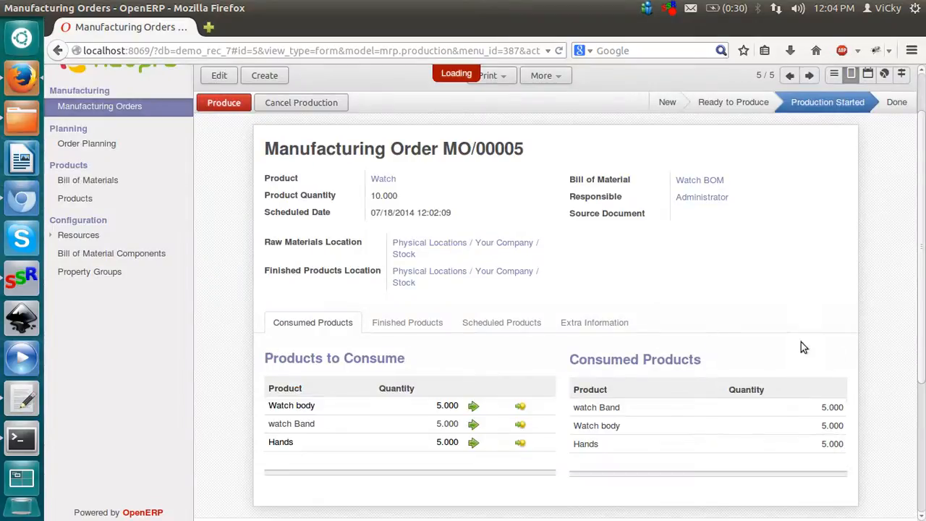
Check the order's finished and consumed products, and produce 5 watches in Consume & Produce mode
left_click(392, 324)
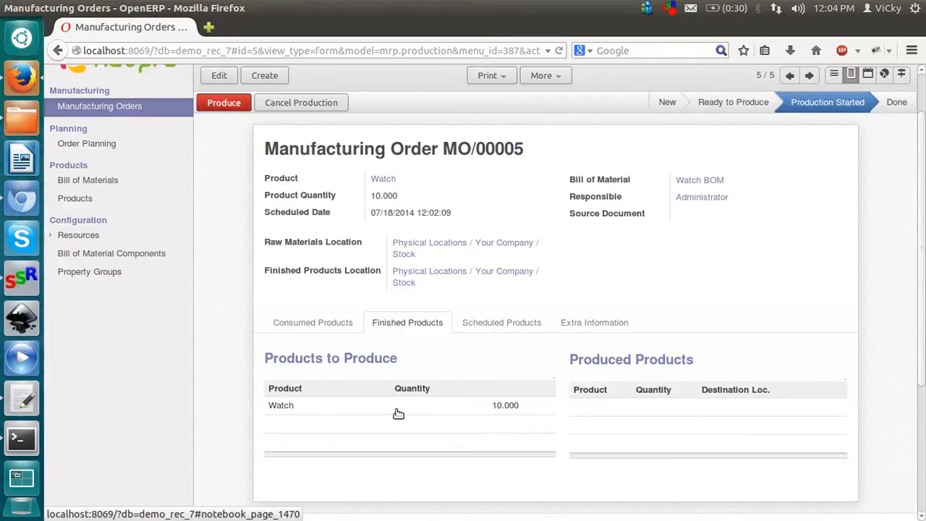
left_click(315, 324)
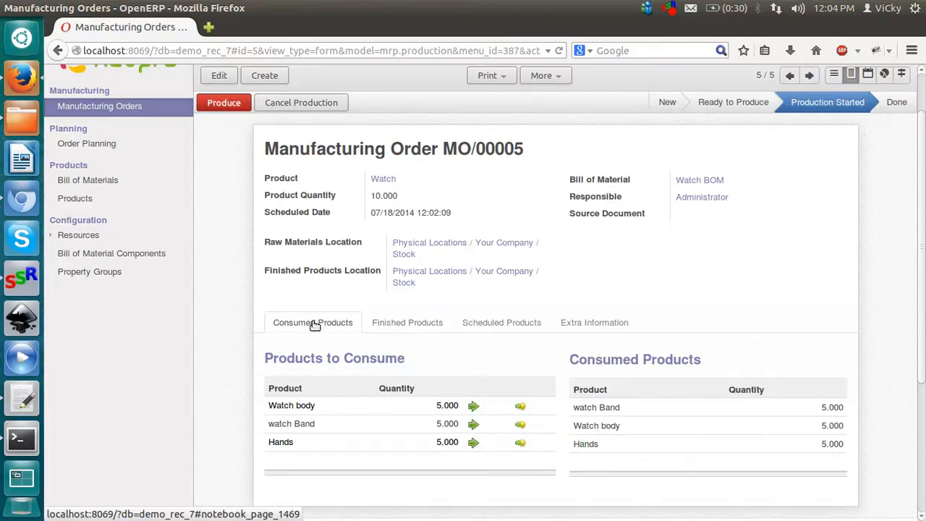
left_click(215, 103)
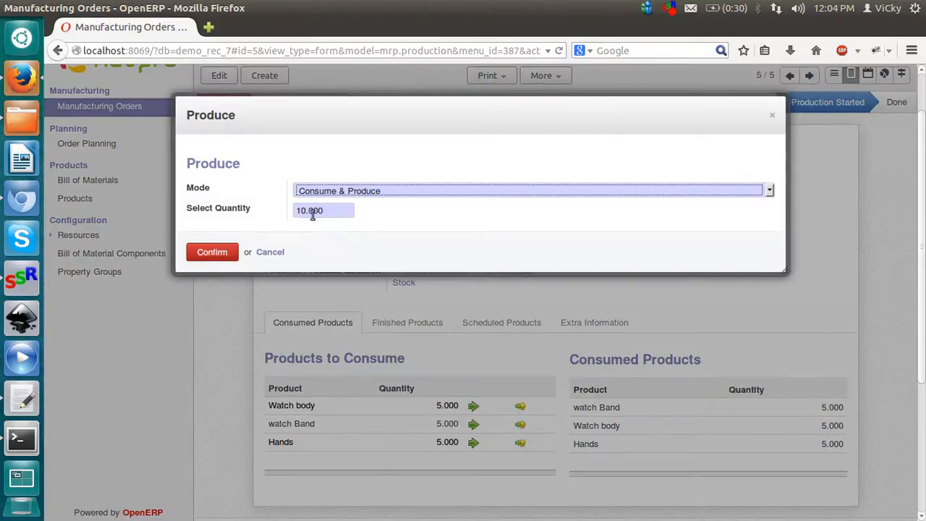
double_click(292, 211)
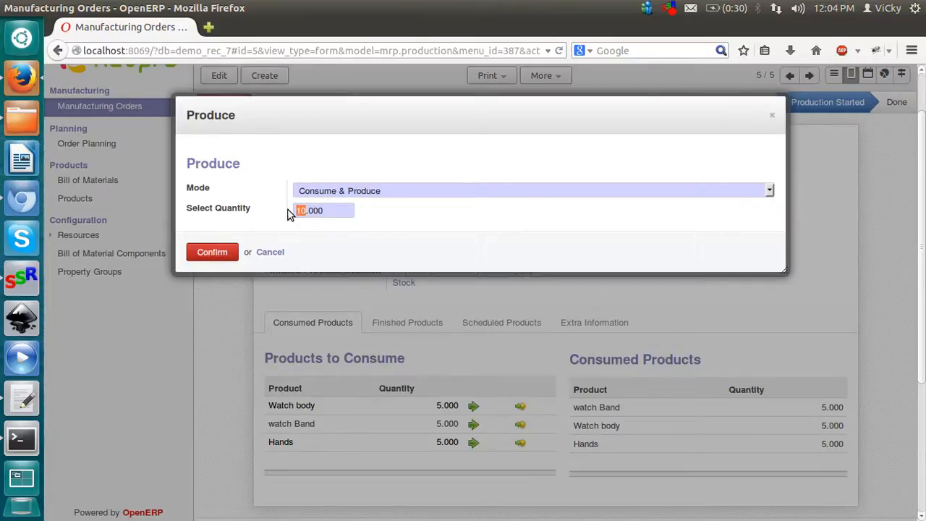
type("5")
left_click(217, 254)
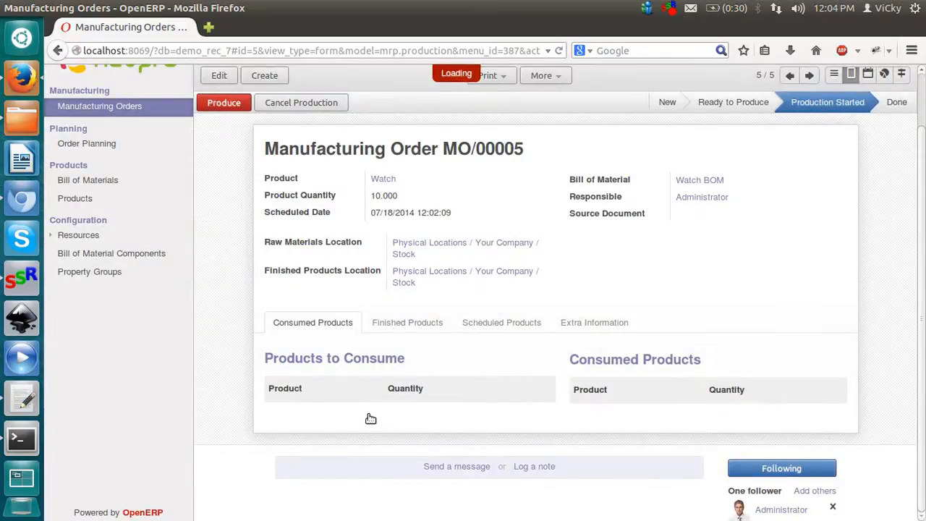
Produce the remaining 5 watches in Consume & Produce mode, and review the order's consumed and finished products
left_click(414, 326)
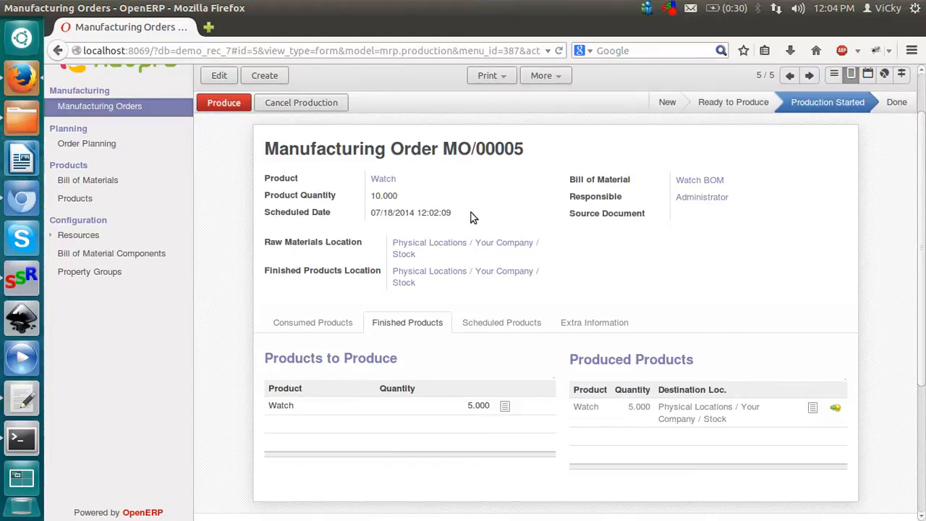
left_click(215, 105)
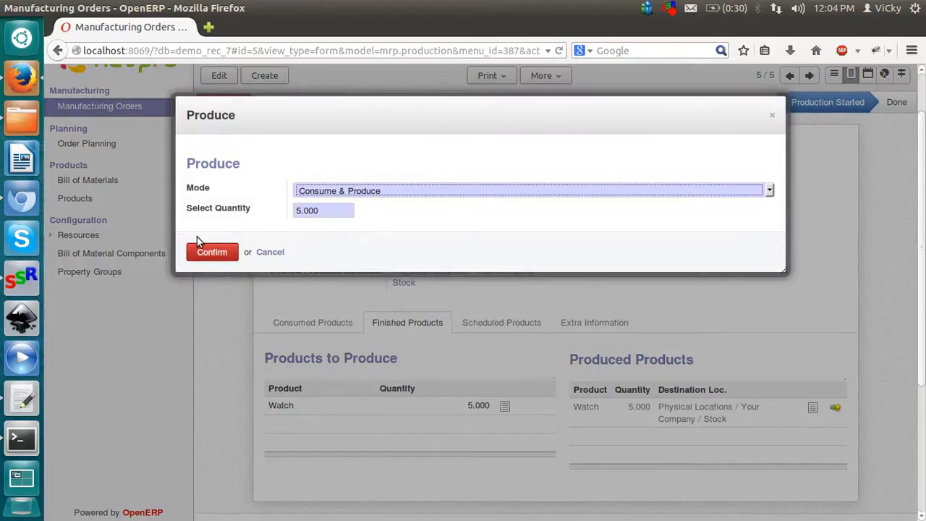
left_click(210, 254)
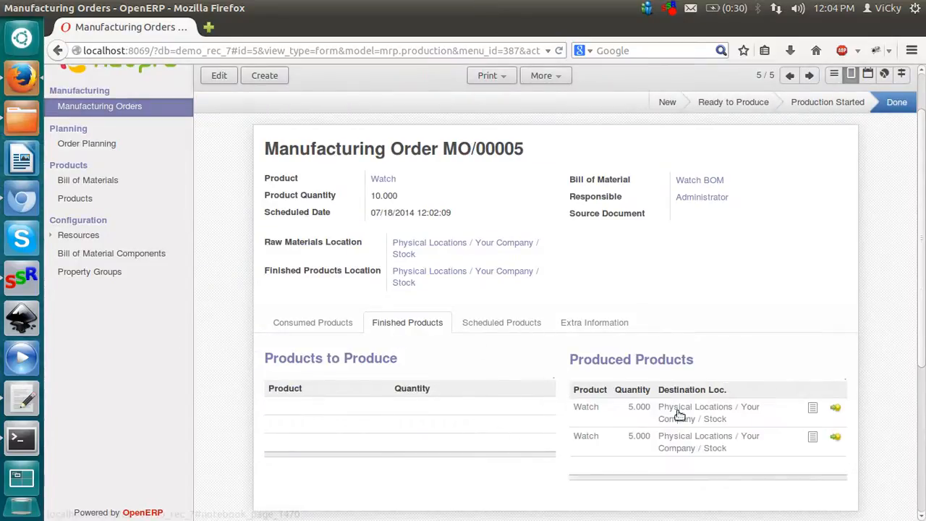
left_click(321, 324)
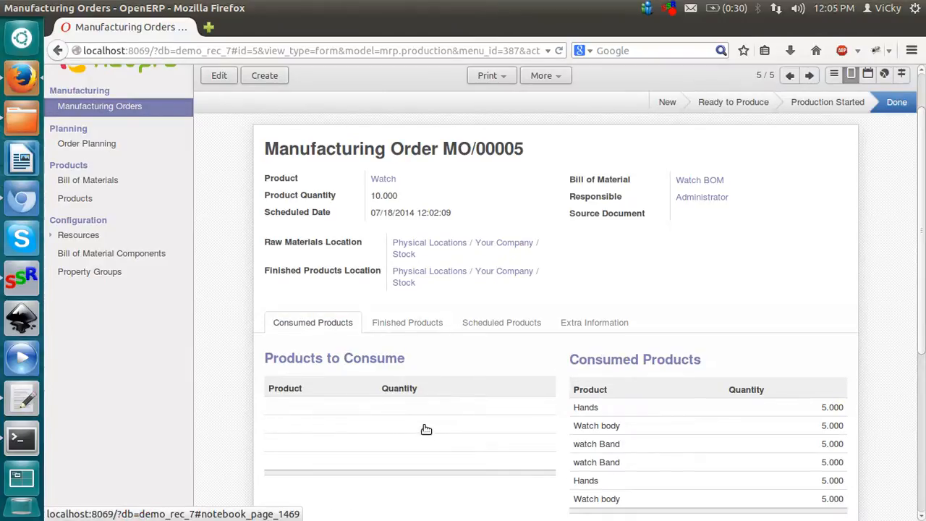
left_click(407, 322)
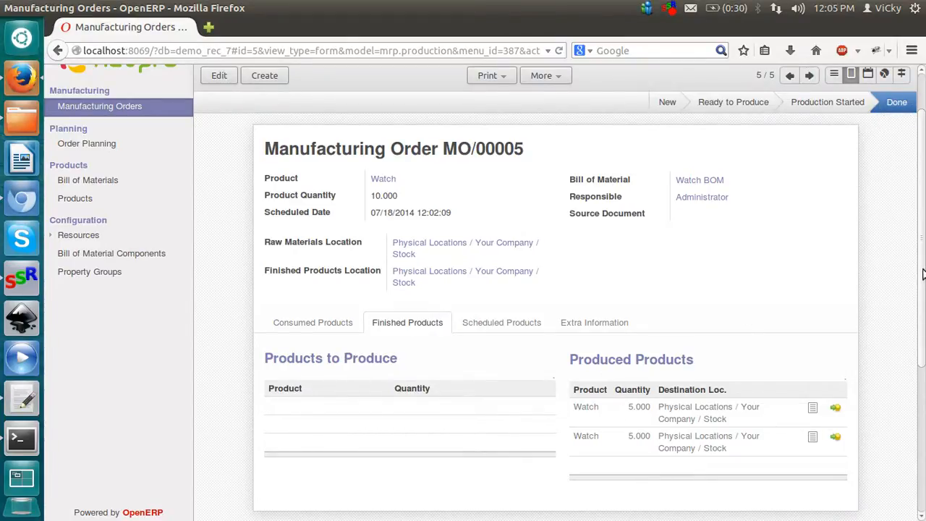
Review the manufacturing order's scheduled products and extra information, and open the product list
scroll(610, 269, "down", 2)
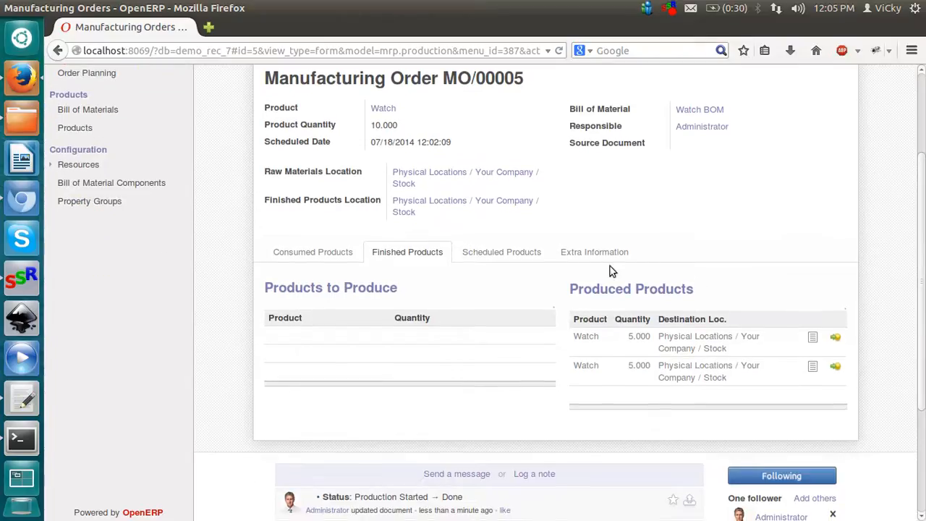
left_click(524, 253)
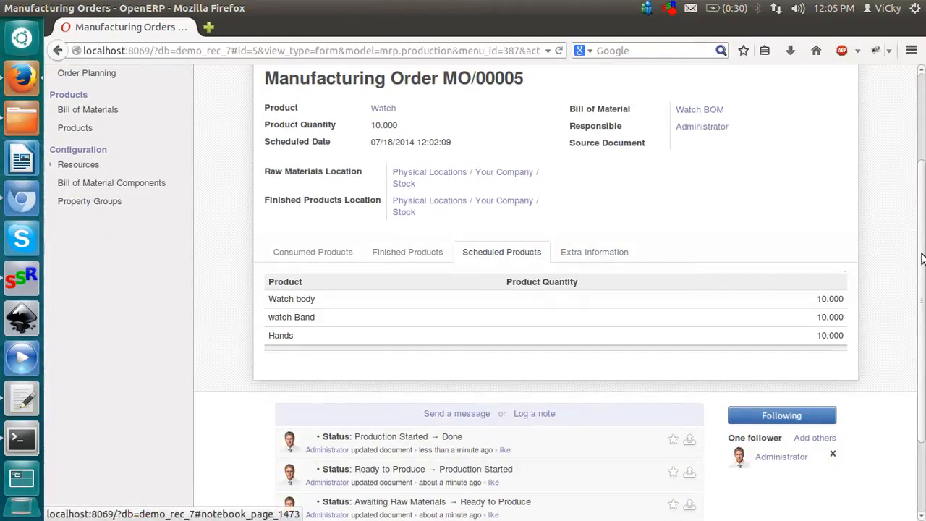
scroll(921, 242, "up", 2)
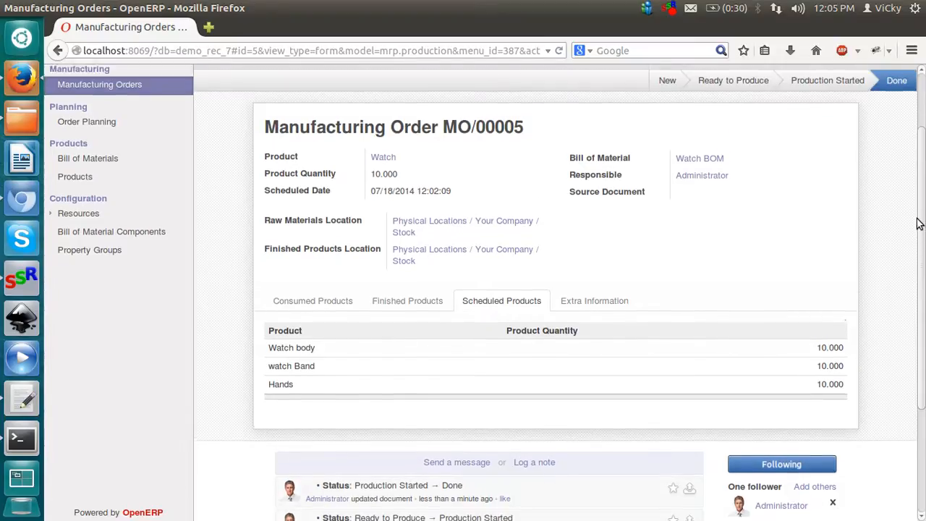
left_click(603, 303)
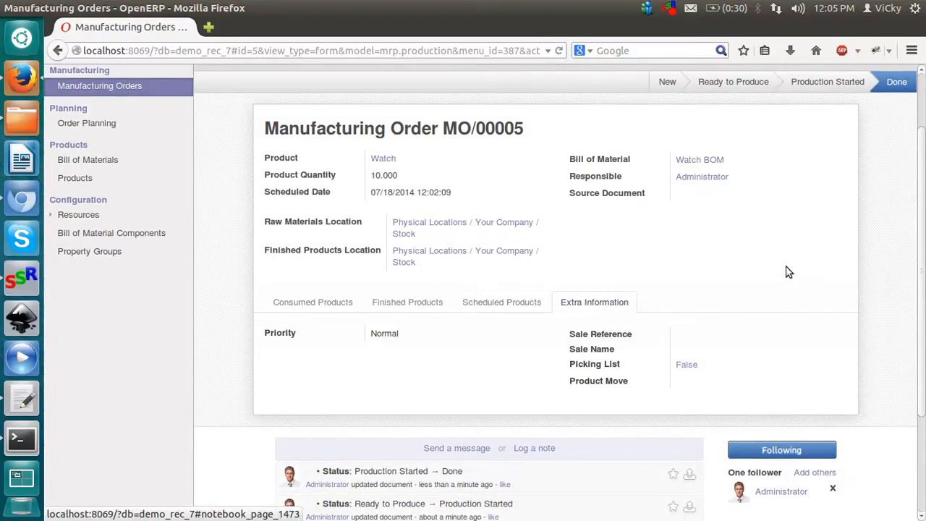
scroll(923, 211, "up", 2)
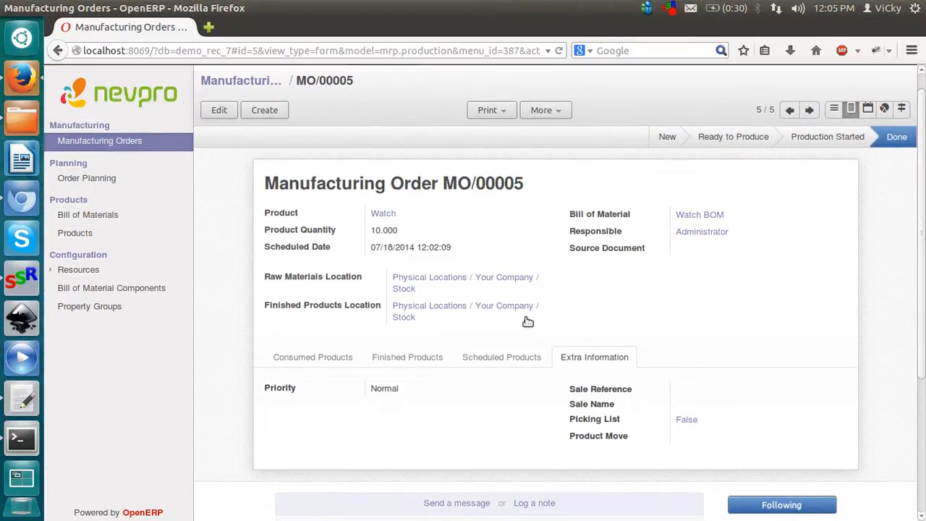
left_click(81, 233)
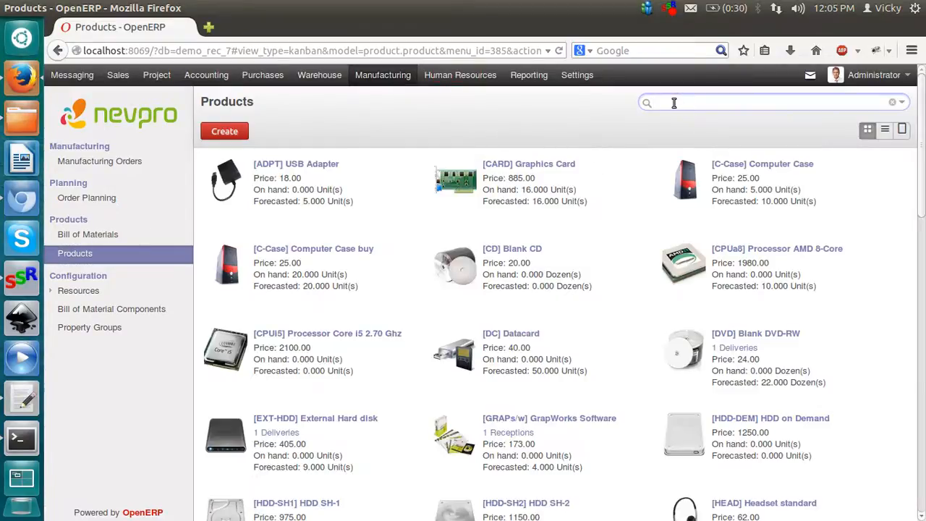
type("eatch")
key("Return")
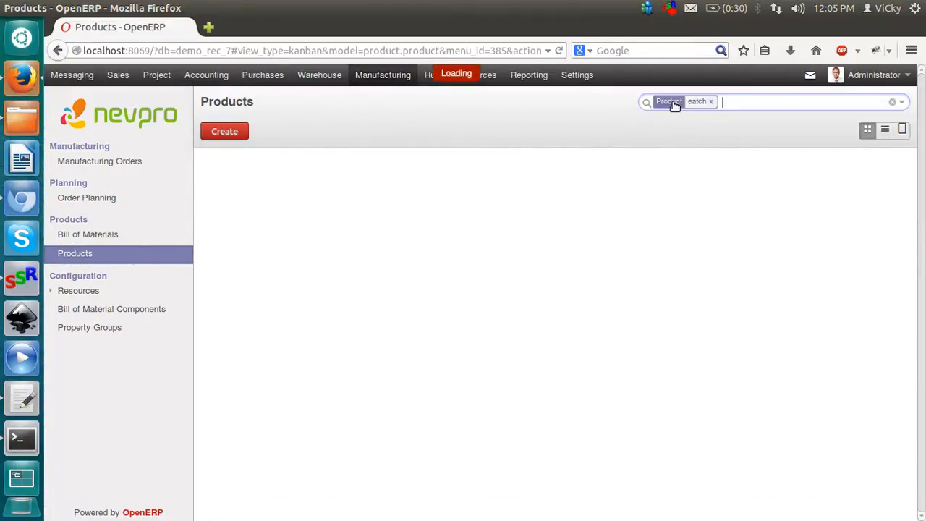
left_click(712, 101)
Search the products for "watch" to check the on-hand quantities of the watch and its components
type("wa")
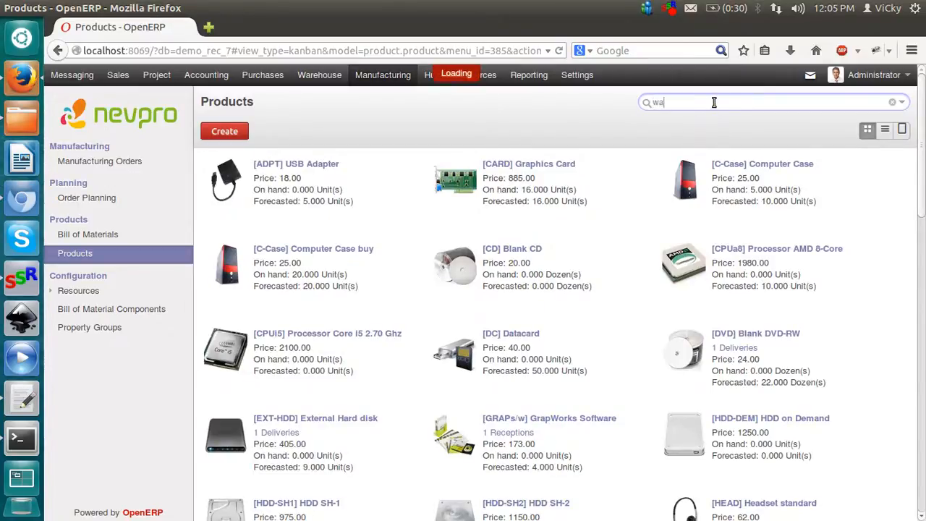
type("tch")
key("Return")
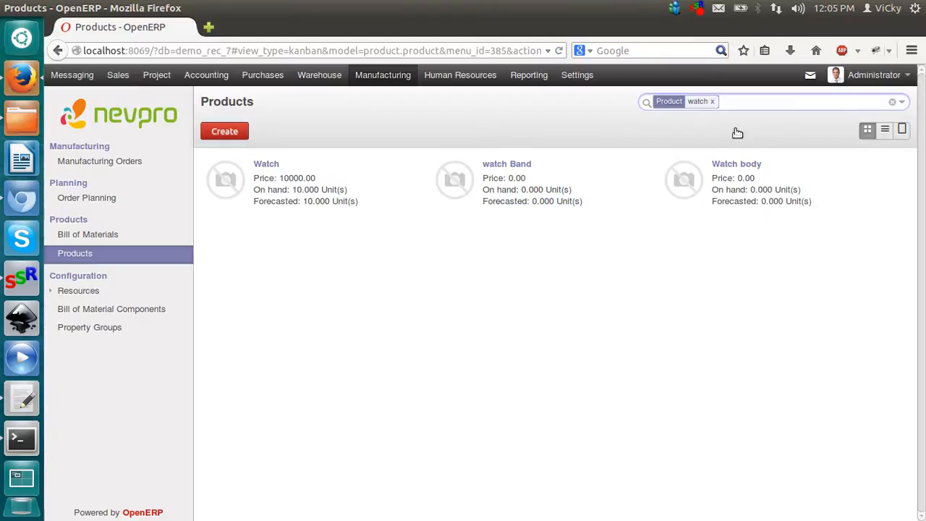
Replace the product search with "hands" to check its stock, and return to the unfiltered product list
left_click(713, 102)
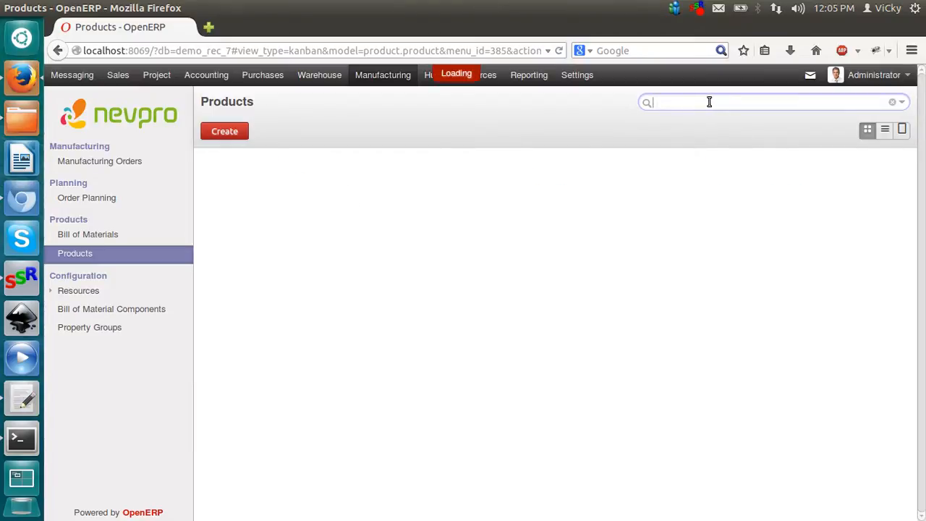
type("hands")
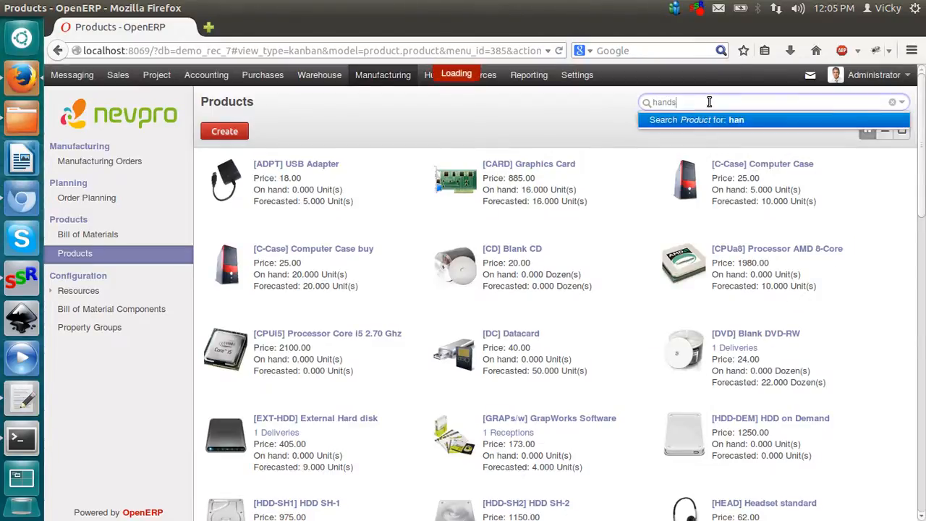
key("Return")
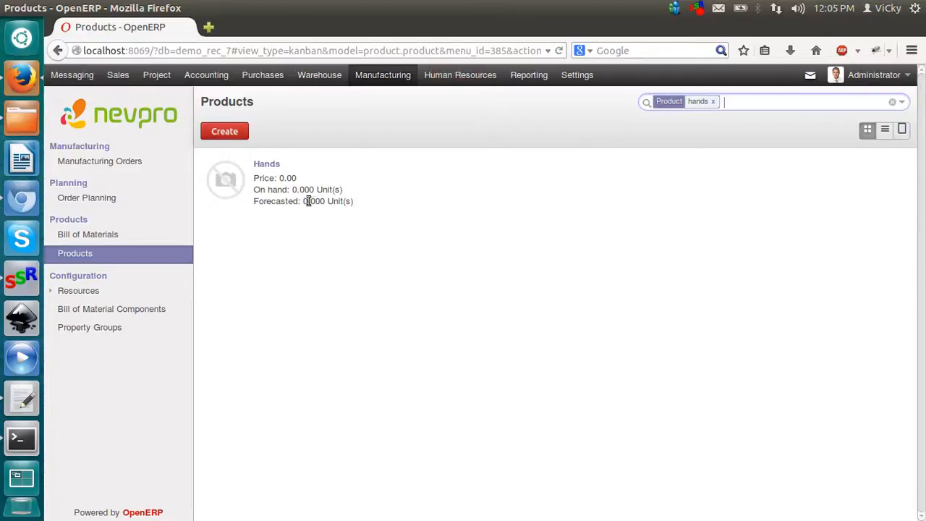
left_click(713, 102)
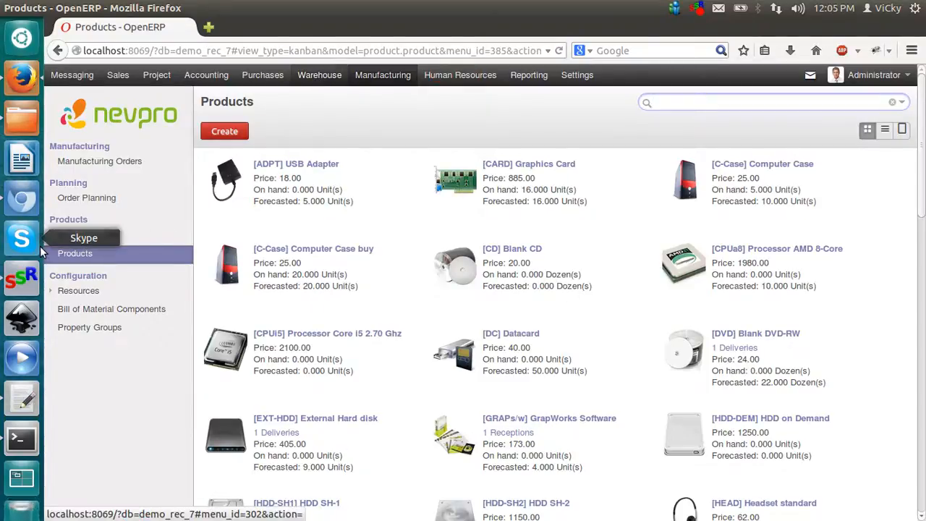
left_click(71, 254)
left_click(72, 255)
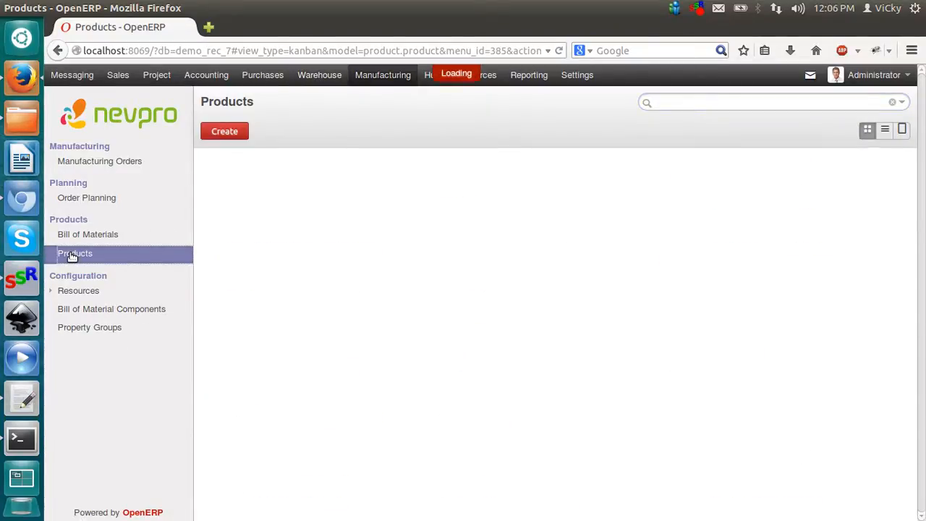